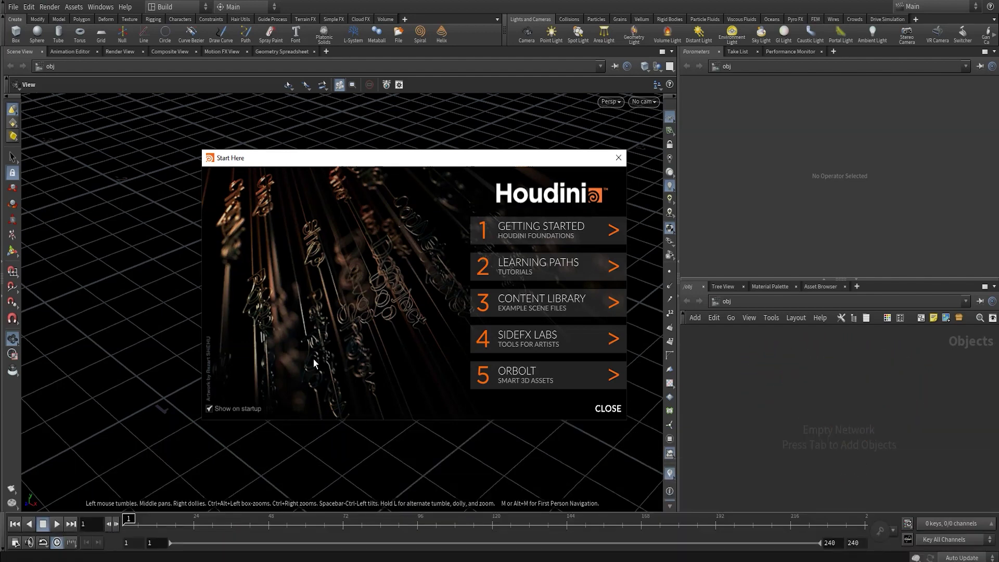
Reposition the Start Here welcome dialog a few times, then close it
drag(400, 164, 455, 183)
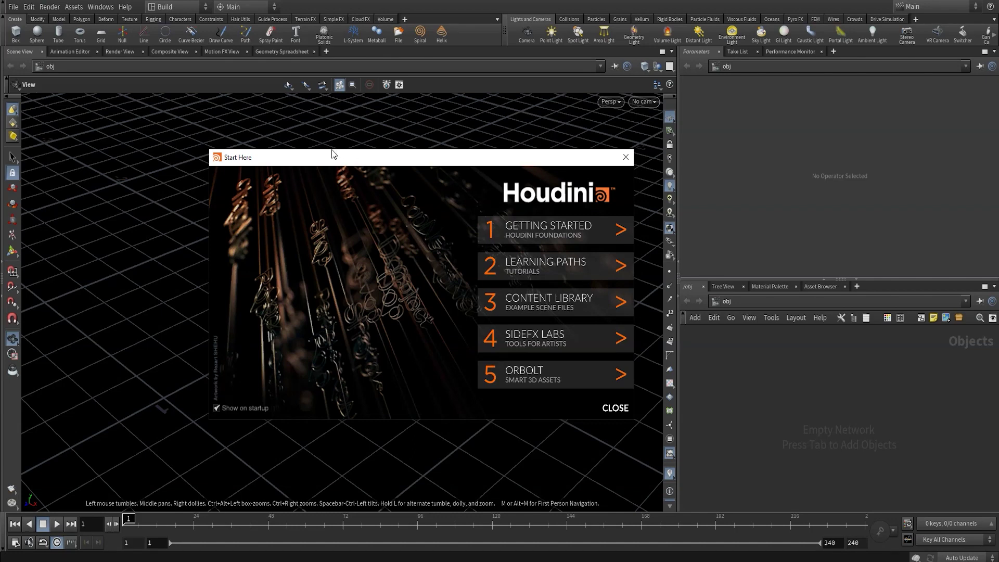
drag(350, 161, 324, 171)
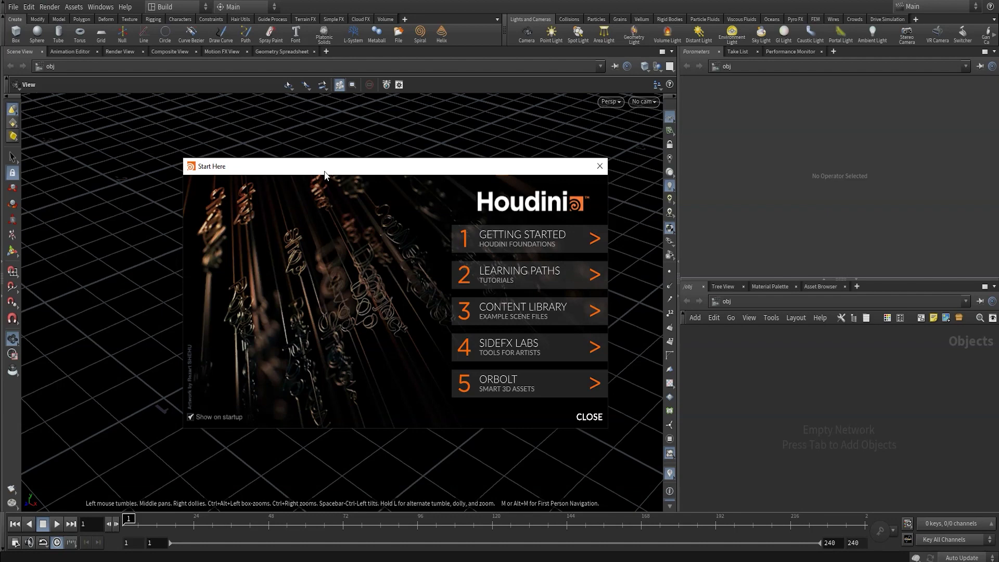
drag(334, 170, 353, 166)
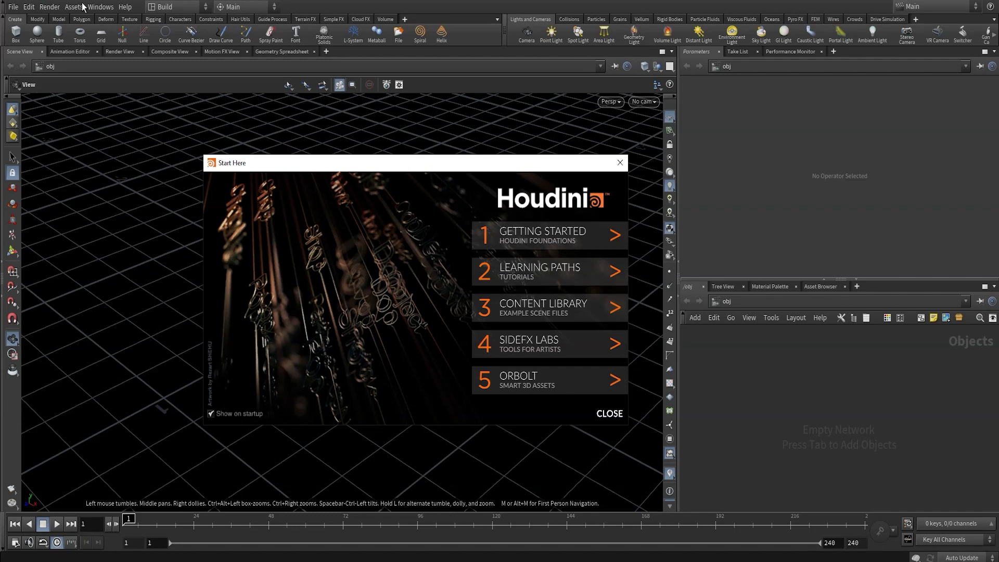
click(48, 7)
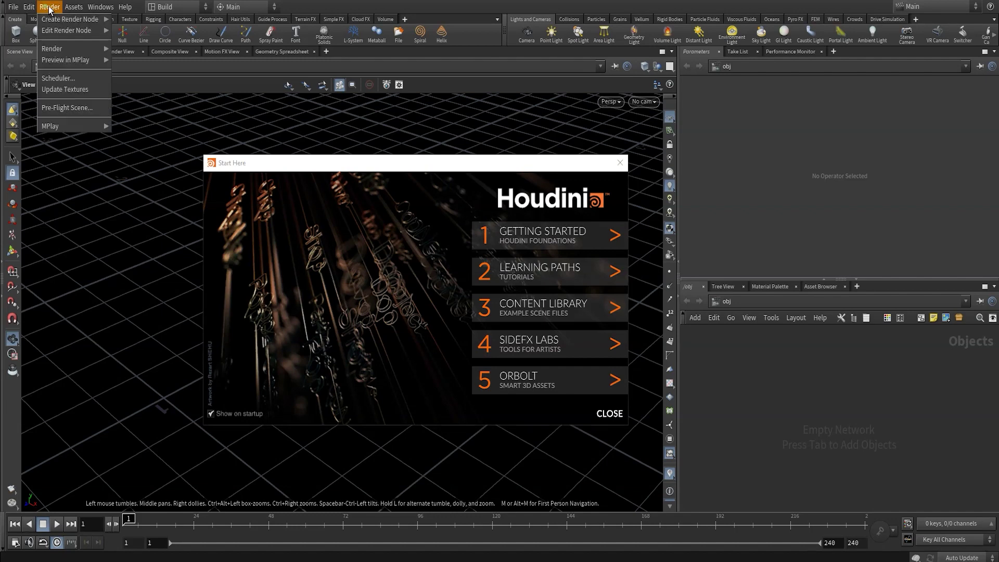
click(19, 7)
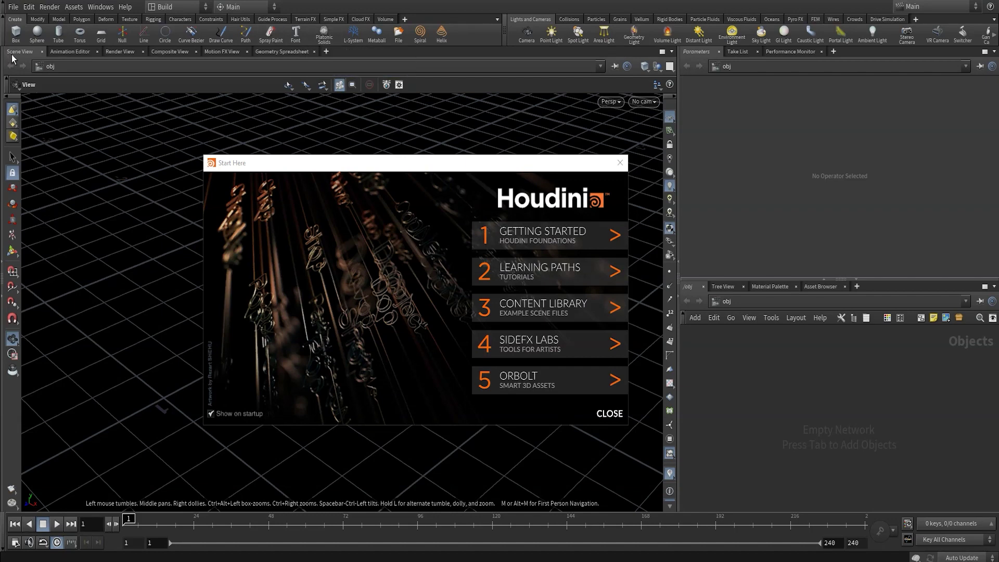
drag(456, 172, 392, 167)
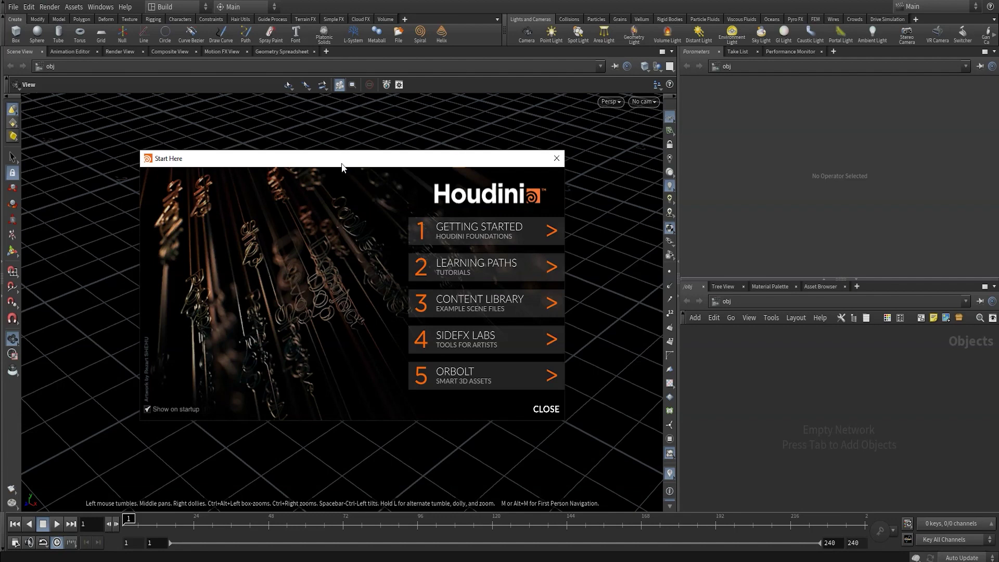
drag(329, 164, 391, 164)
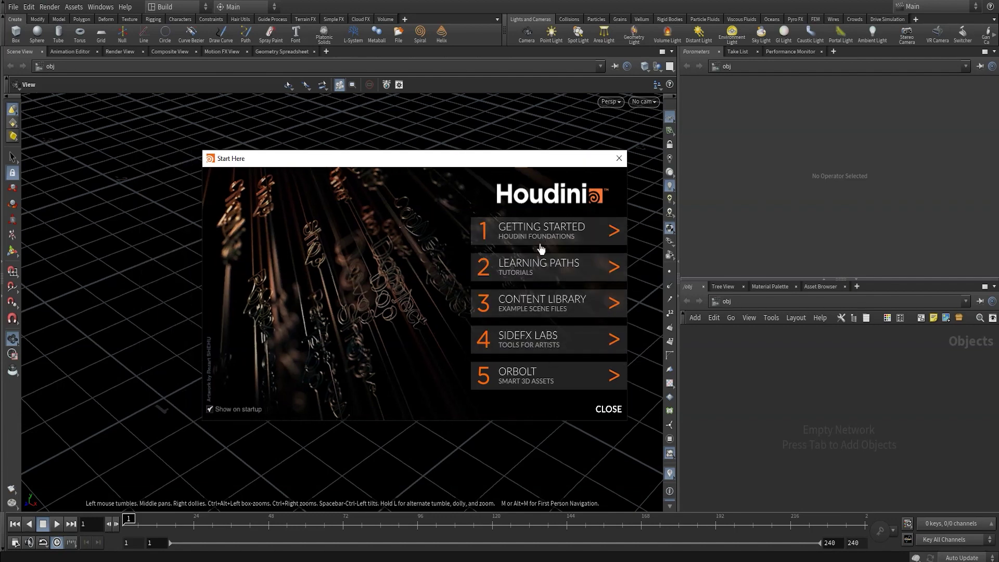
drag(619, 164, 589, 162)
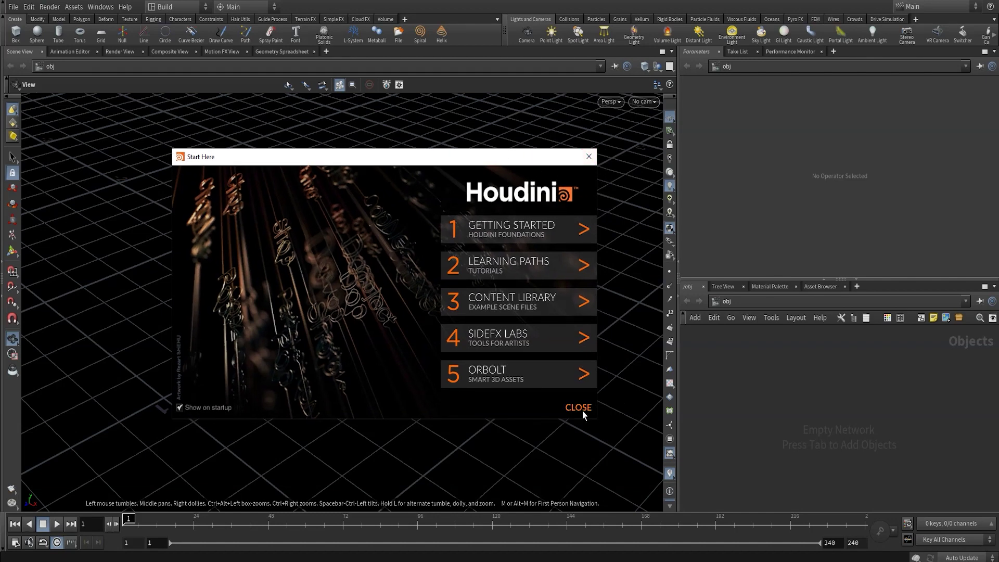
drag(426, 157, 446, 157)
click(598, 407)
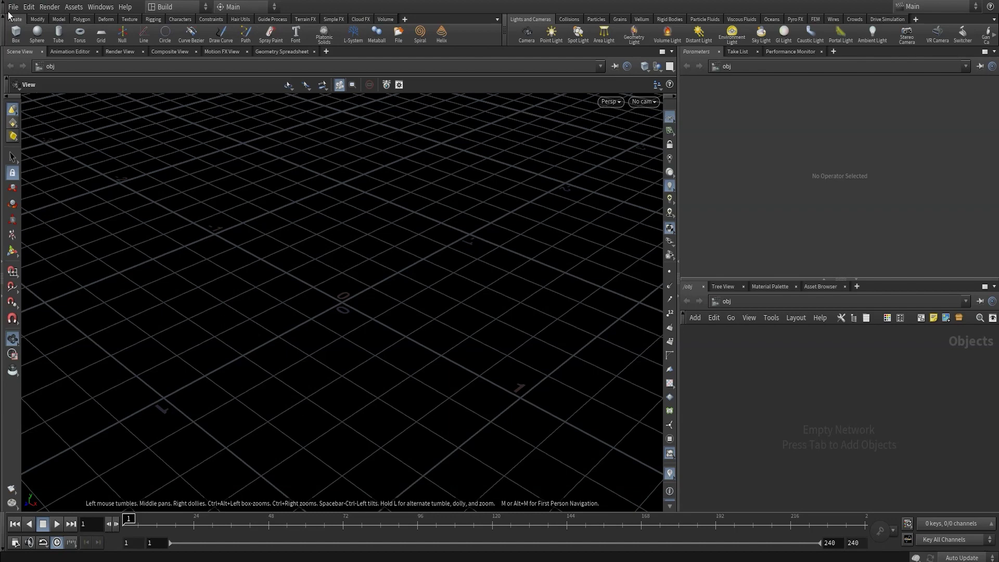
Browse the shelf tool sets, ending on Lights and Cameras, and bring up the desktop layouts list
click(326, 18)
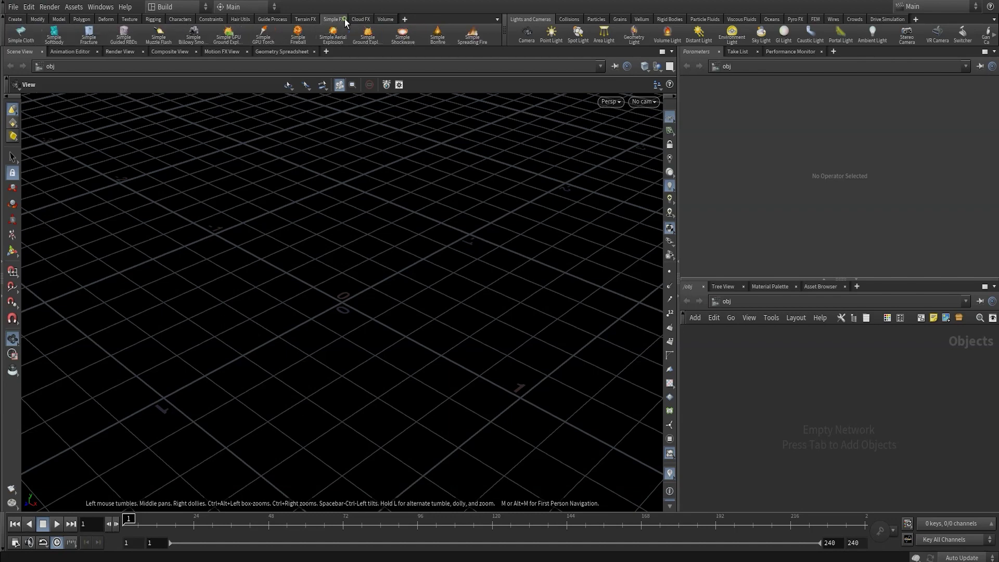
click(272, 19)
click(238, 16)
click(208, 19)
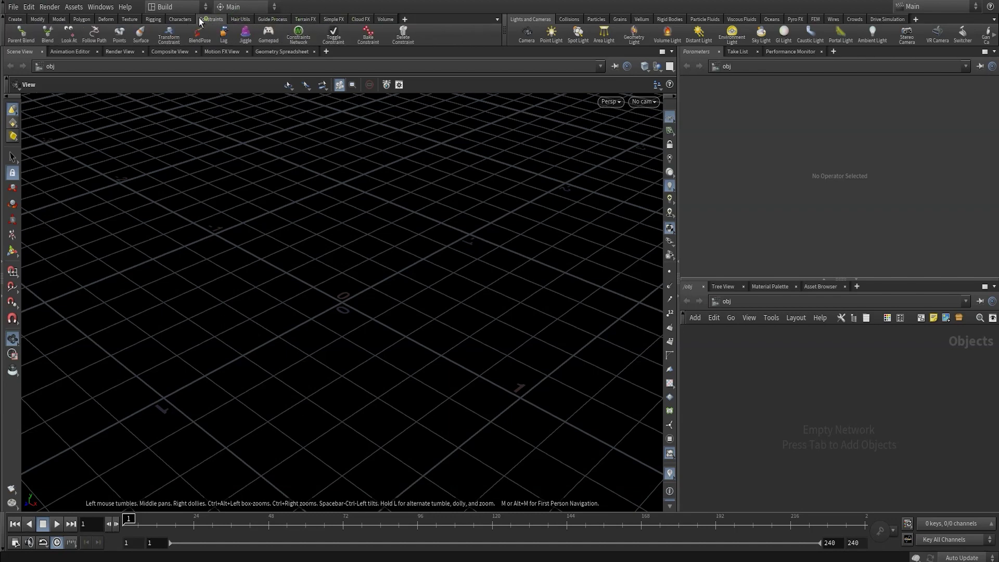
click(109, 20)
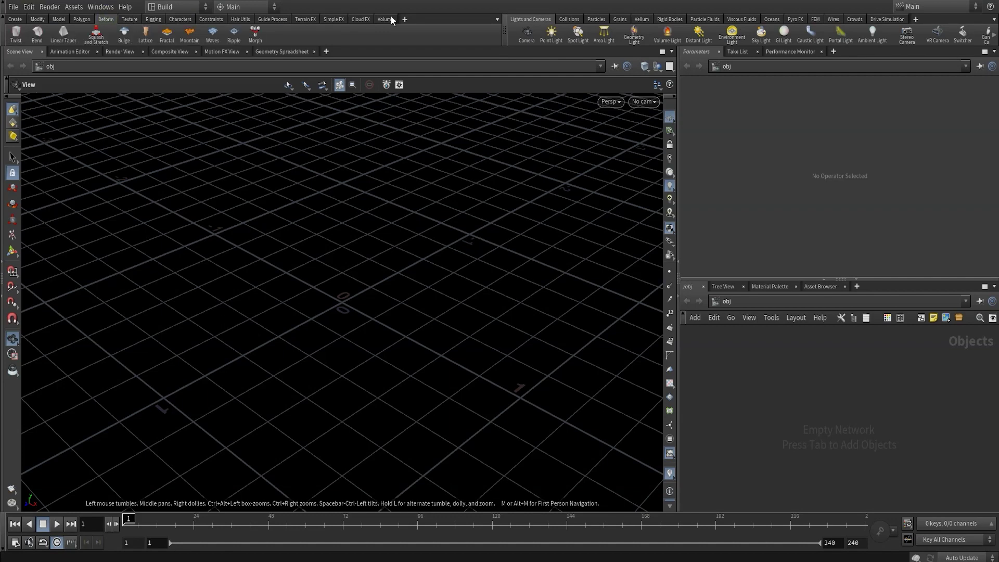
click(569, 20)
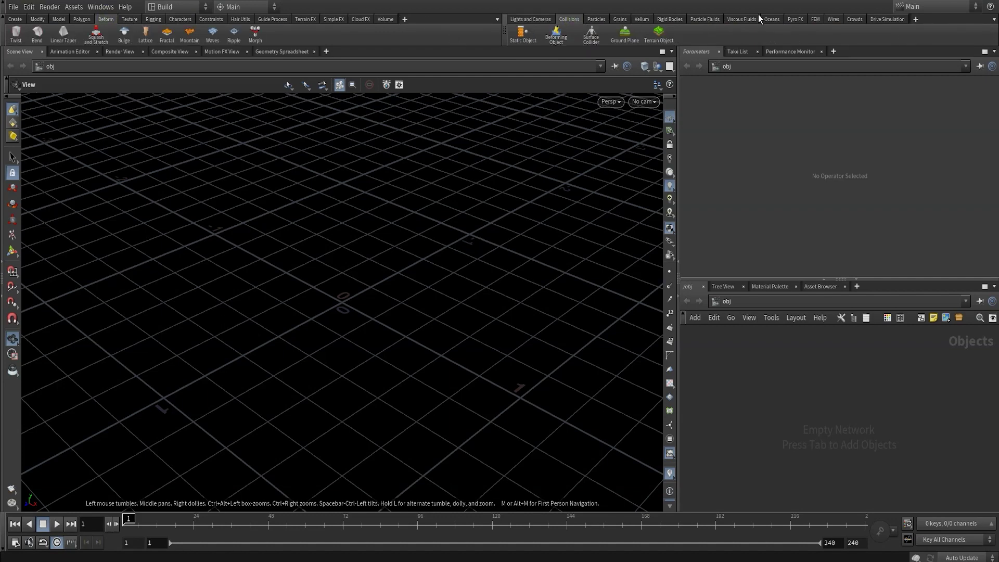
click(795, 19)
click(742, 20)
click(691, 20)
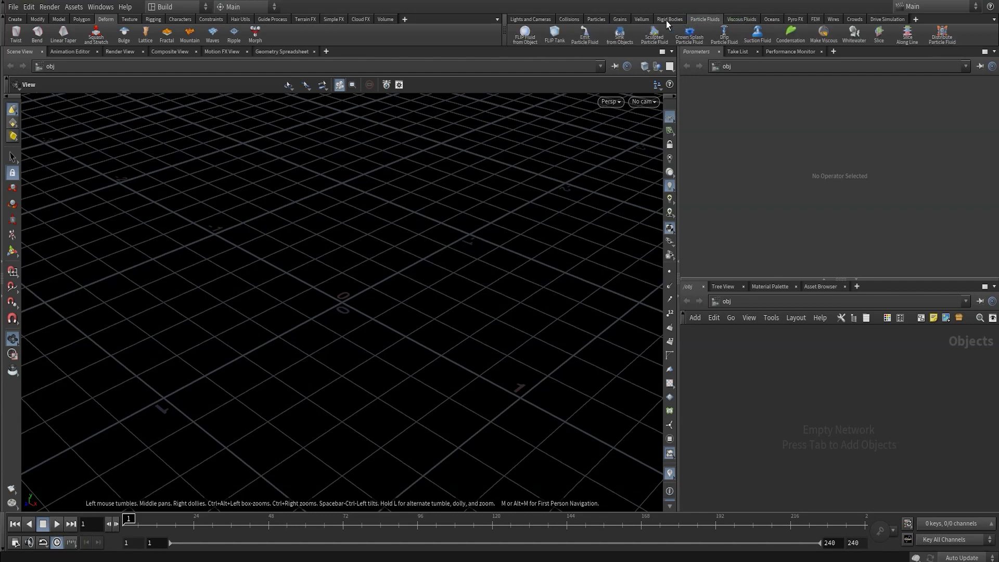
click(570, 21)
click(537, 21)
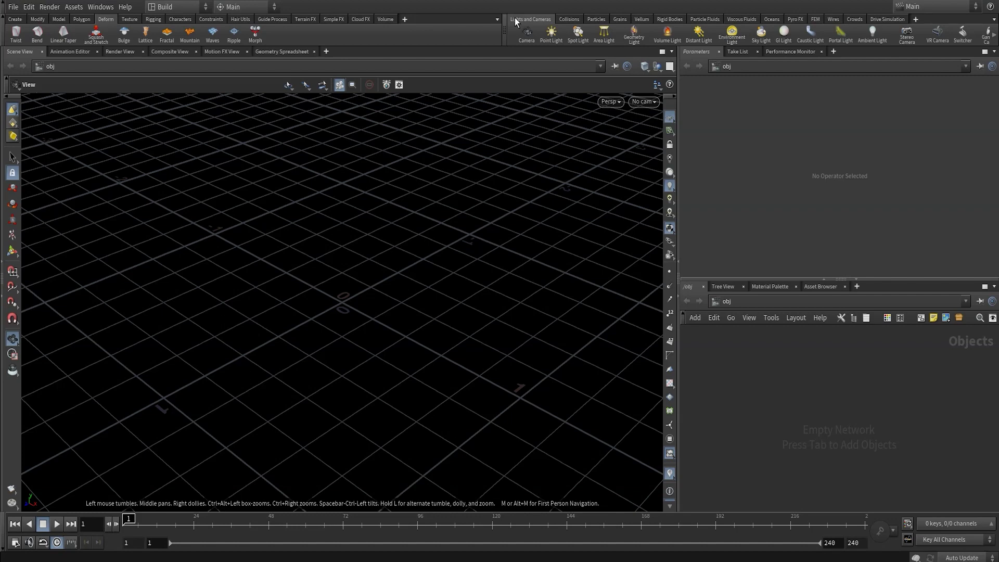
click(191, 7)
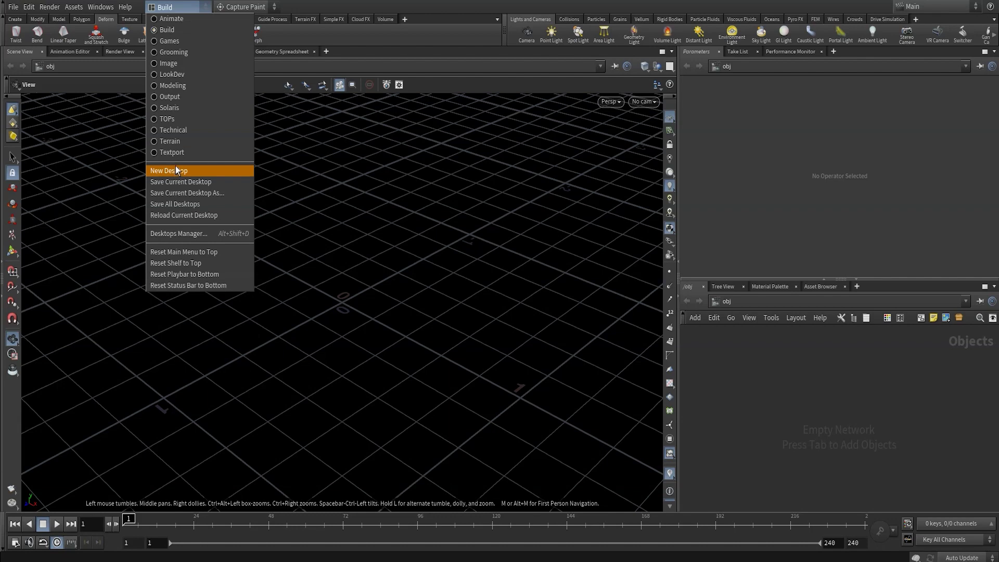
Switch to the Grooming desktop and set the radial menu to Grooming
click(168, 53)
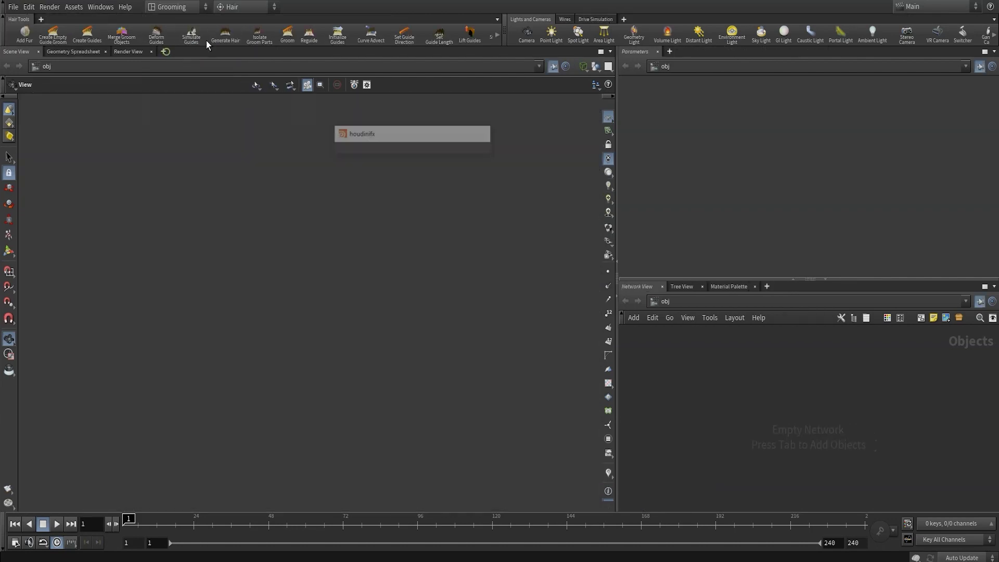
click(233, 10)
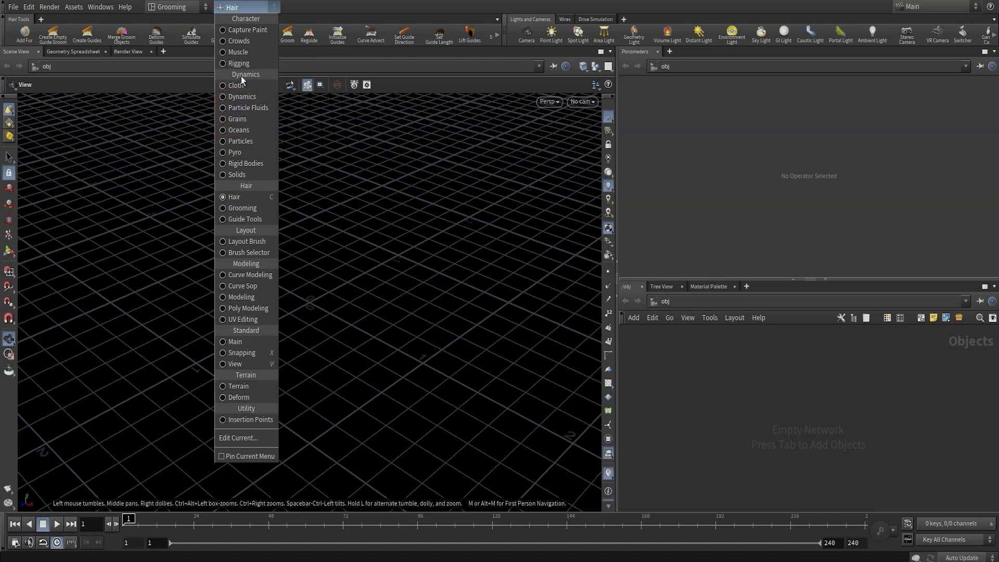
click(251, 208)
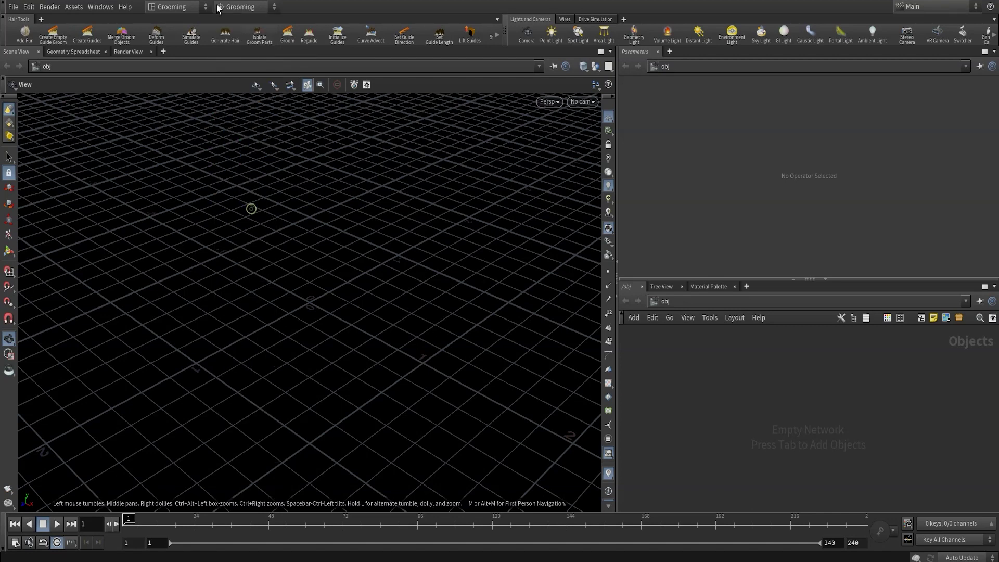
Try the Image desktop, then settle on the Animate desktop
click(180, 7)
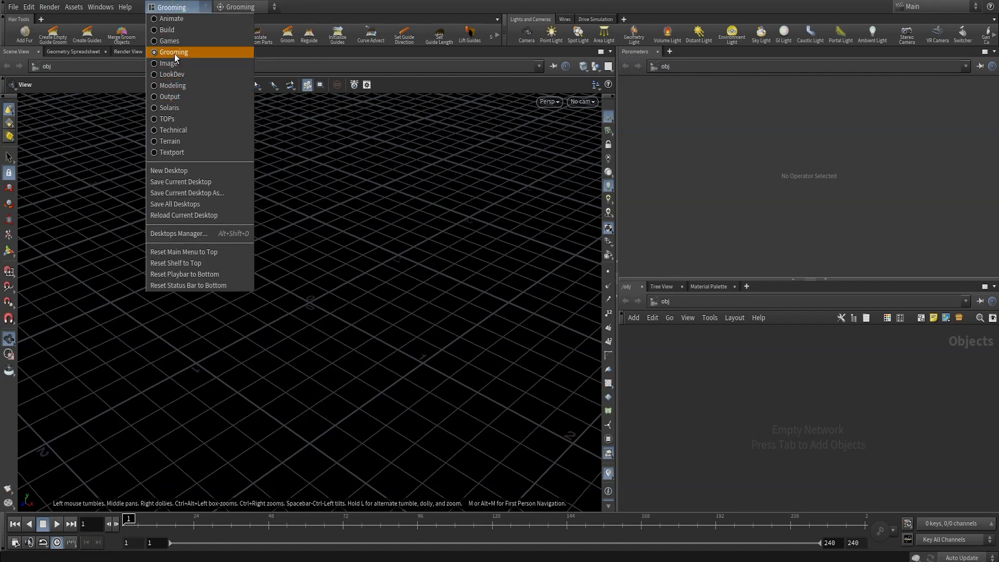
click(174, 63)
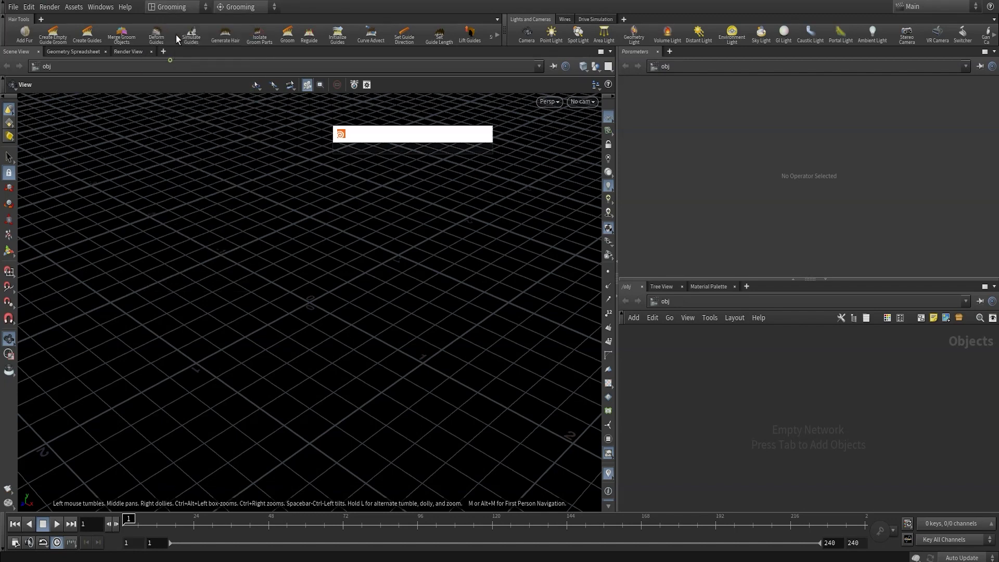
click(175, 9)
click(174, 19)
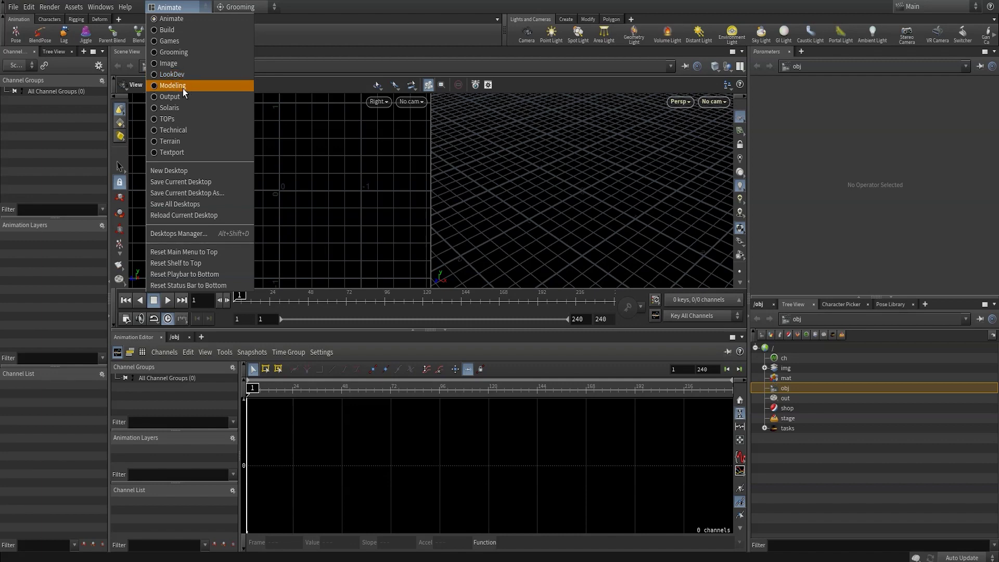
Switch to the Modeling desktop and browse its shelf to the Create tools
click(183, 88)
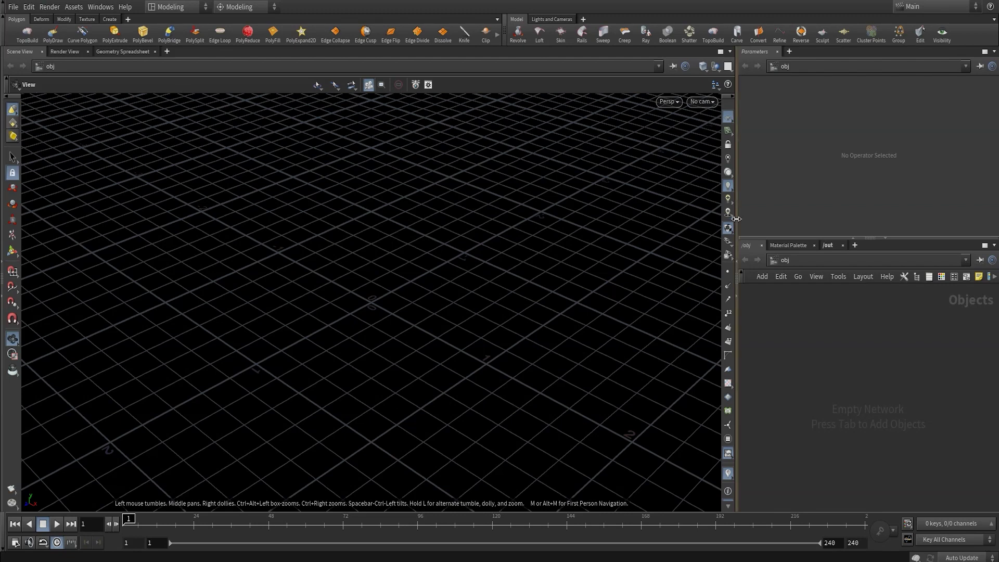
click(178, 8)
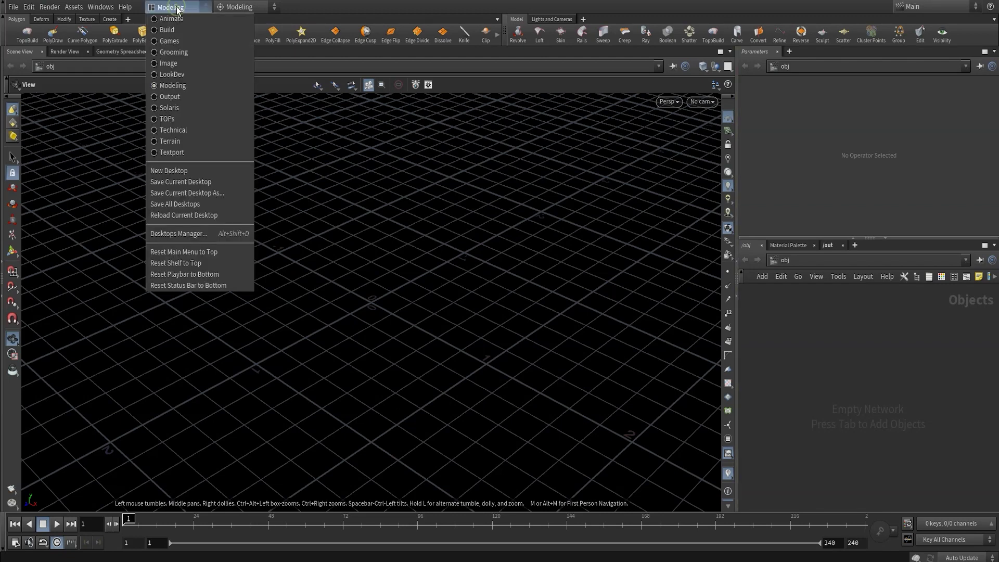
click(469, 344)
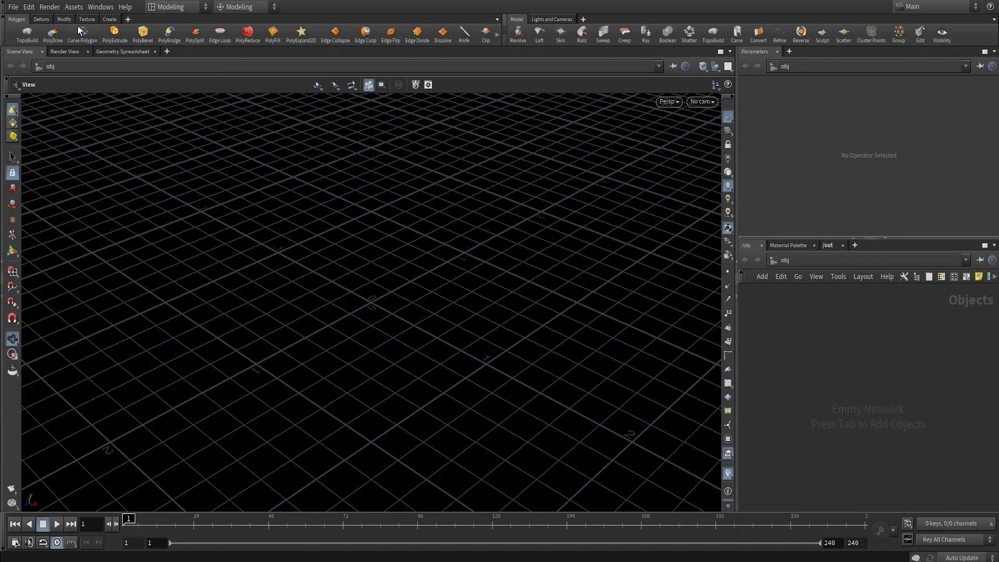
click(41, 19)
click(87, 19)
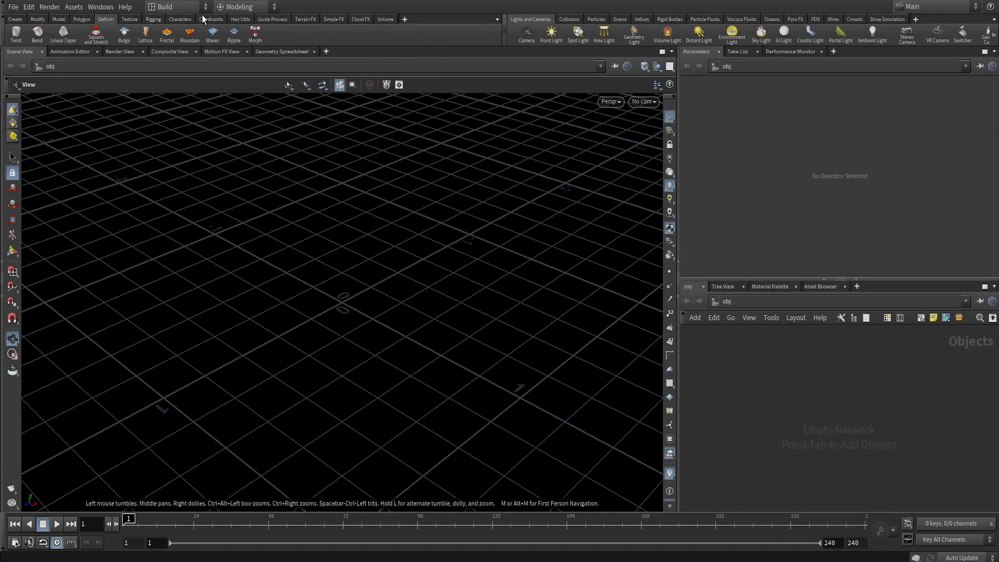
click(16, 19)
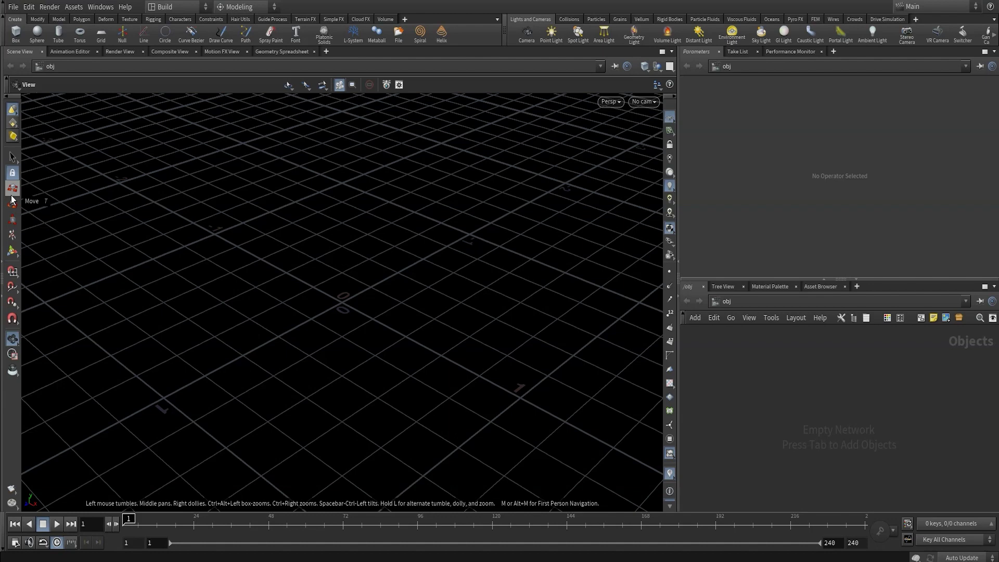
click(12, 220)
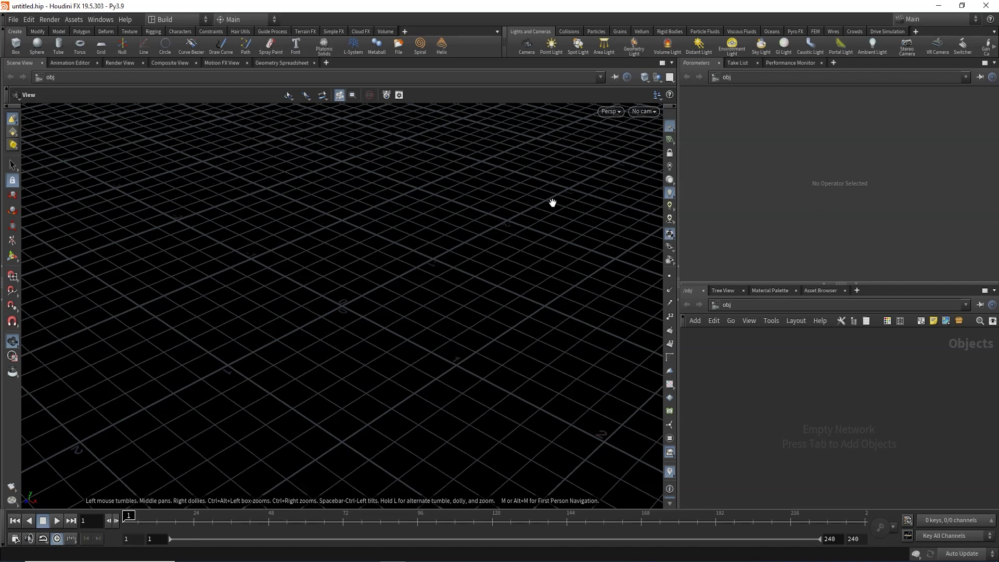
Show the viewport layout choices from the Scene View's top-right button
click(672, 80)
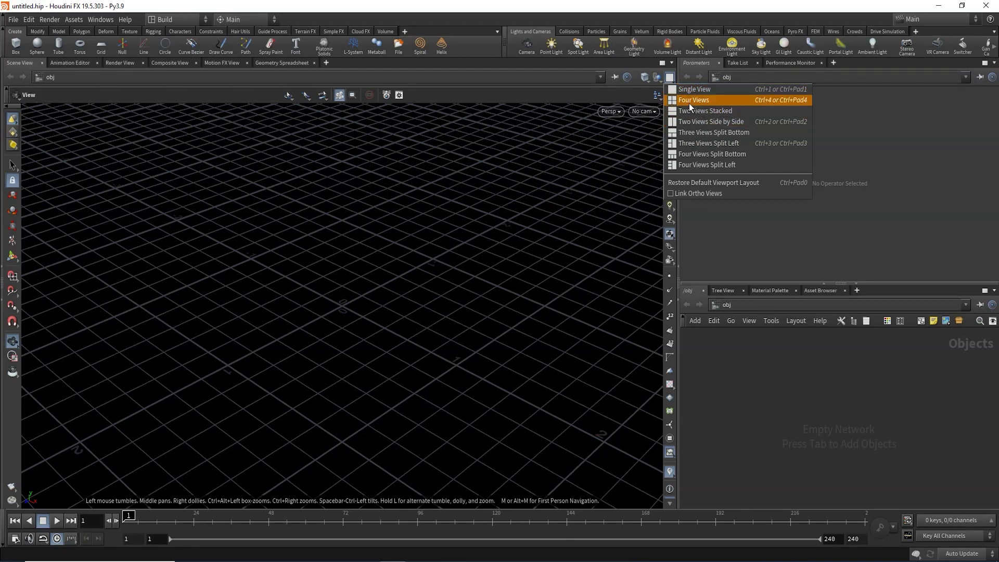
Use the Four Views layout, then orbit and pan the Perspective view
click(776, 101)
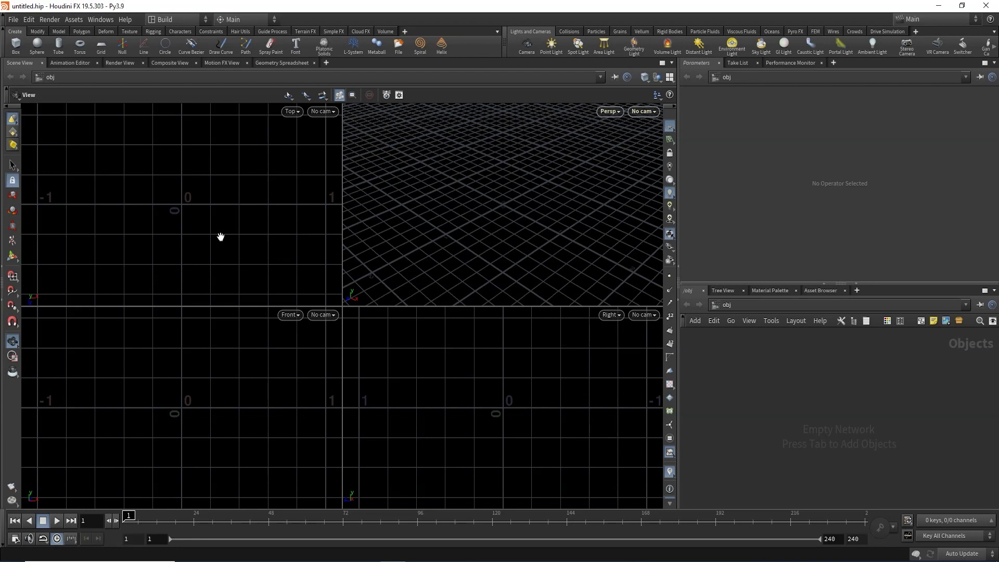
mouse_move(513, 234)
mouse_down()
mouse_move(453, 239)
mouse_move(513, 218)
mouse_move(527, 232)
mouse_move(518, 272)
mouse_move(504, 234)
mouse_move(468, 247)
mouse_up()
middle_drag(468, 248, 507, 243)
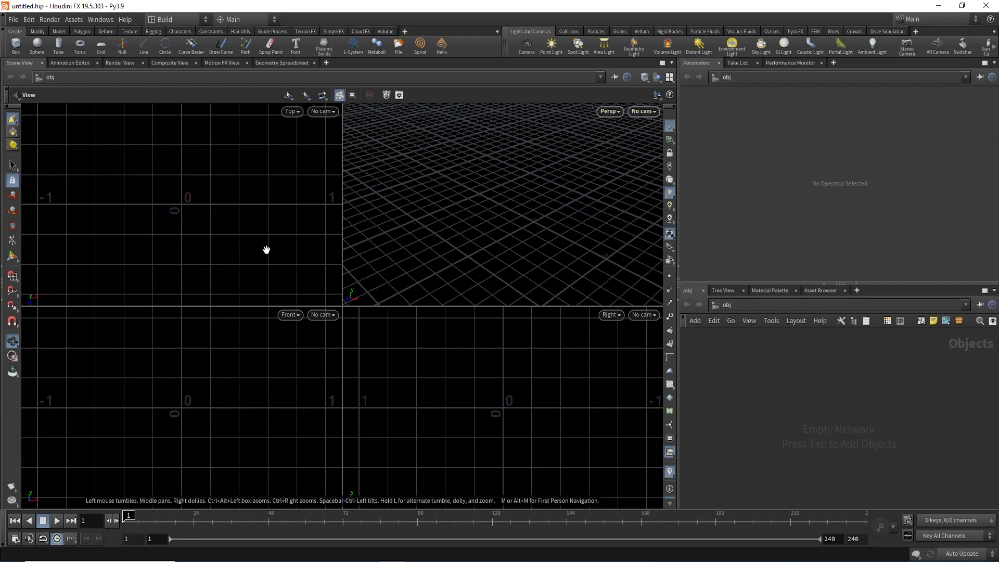
click(13, 119)
Place a new grid object near the origin in the Top viewport
click(101, 46)
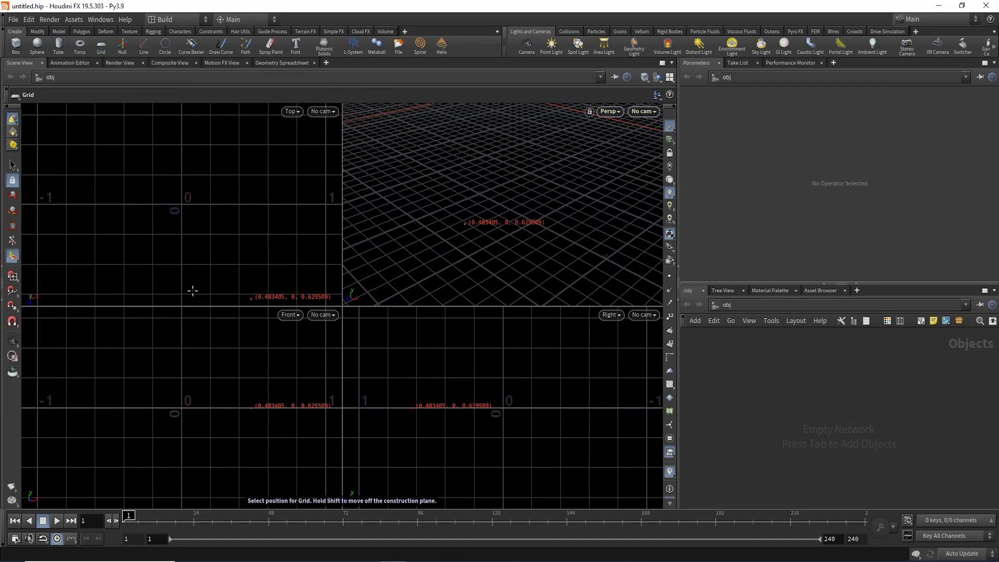
click(181, 204)
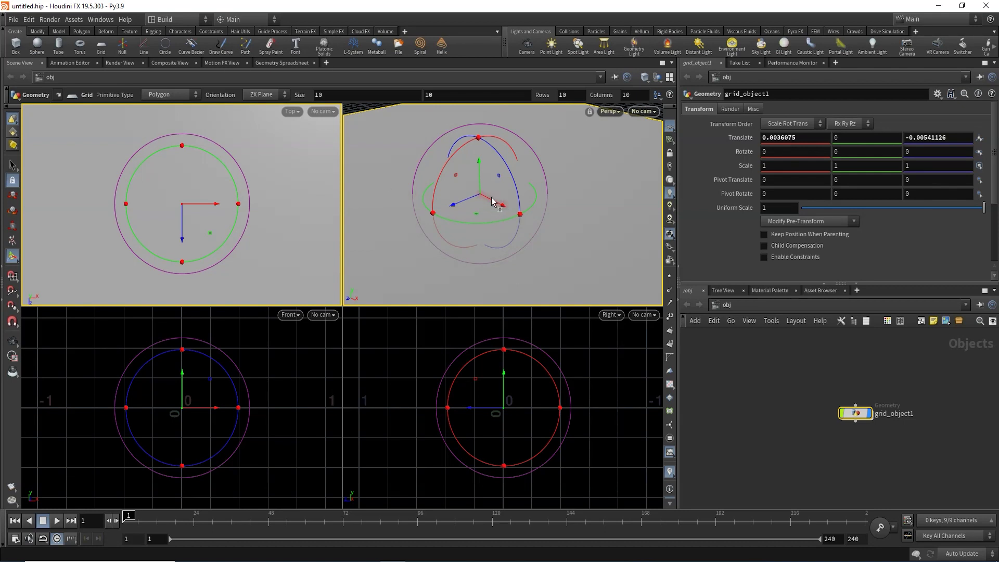
drag(858, 419, 837, 415)
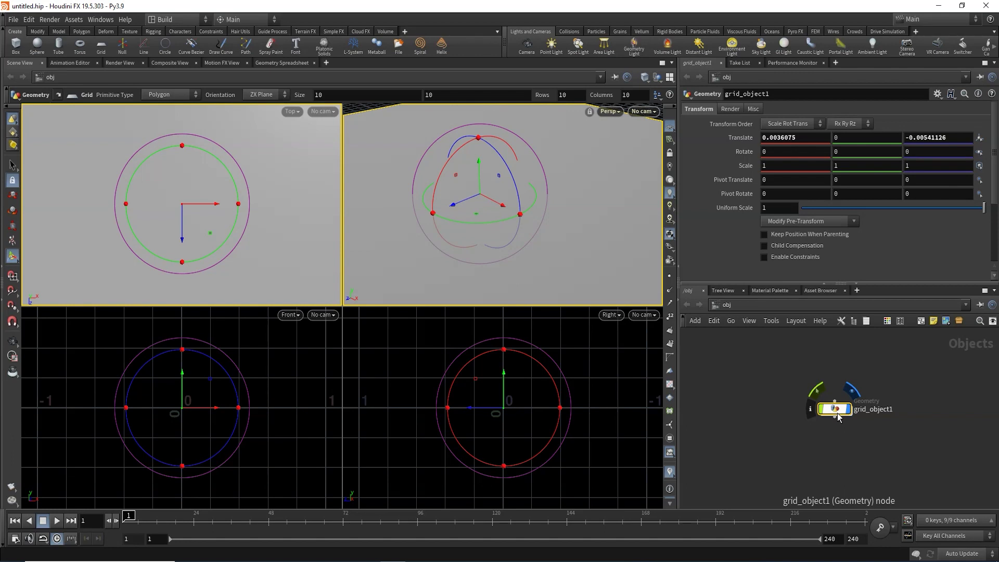
mouse_move(835, 402)
mouse_down()
mouse_move(835, 356)
mouse_move(838, 429)
mouse_up()
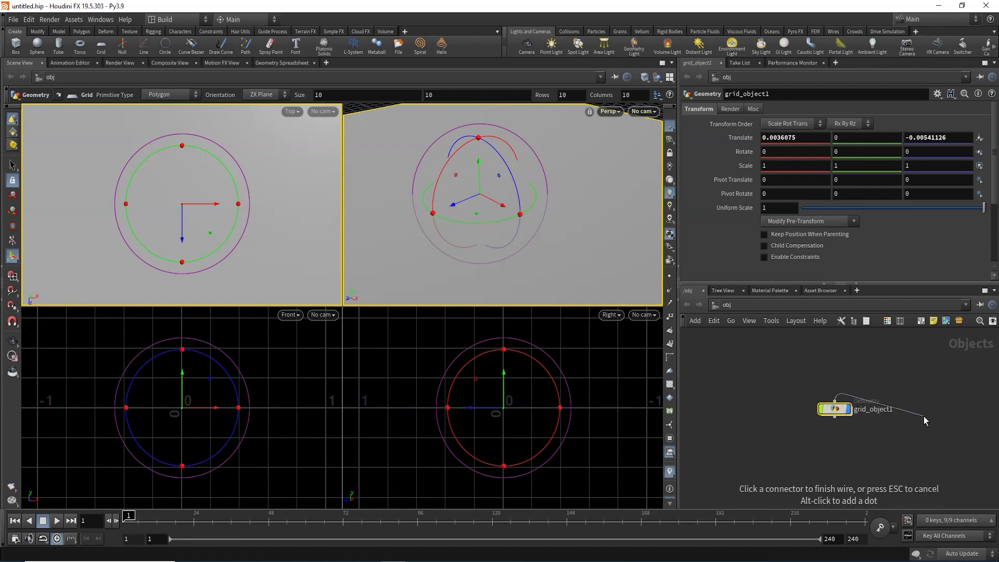
key(Escape)
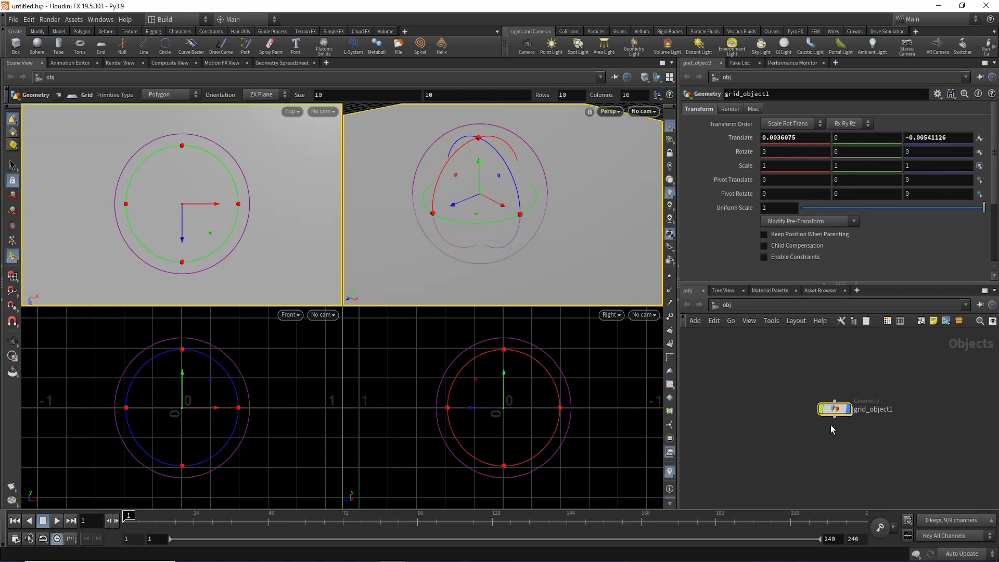
drag(835, 400, 853, 381)
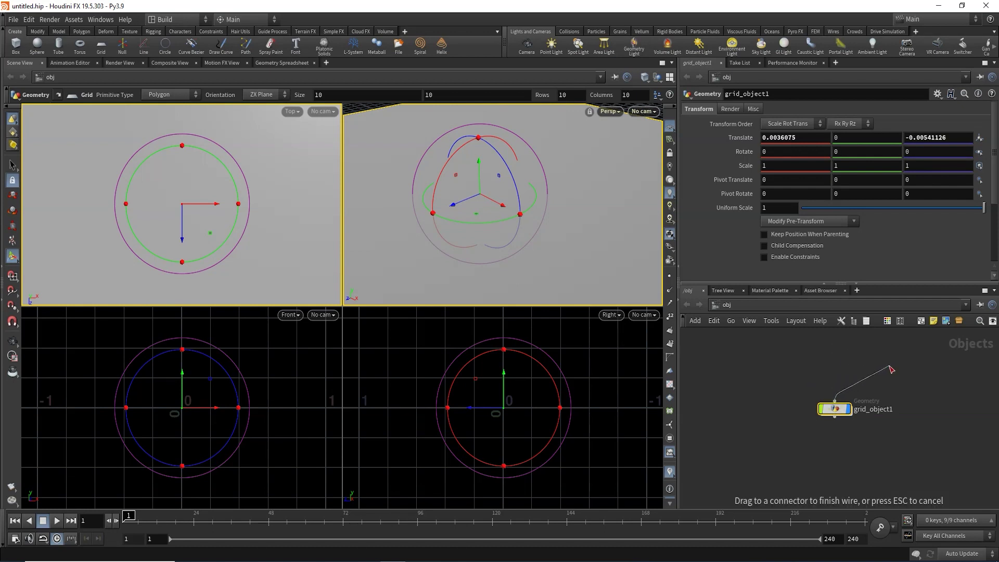
key(Escape)
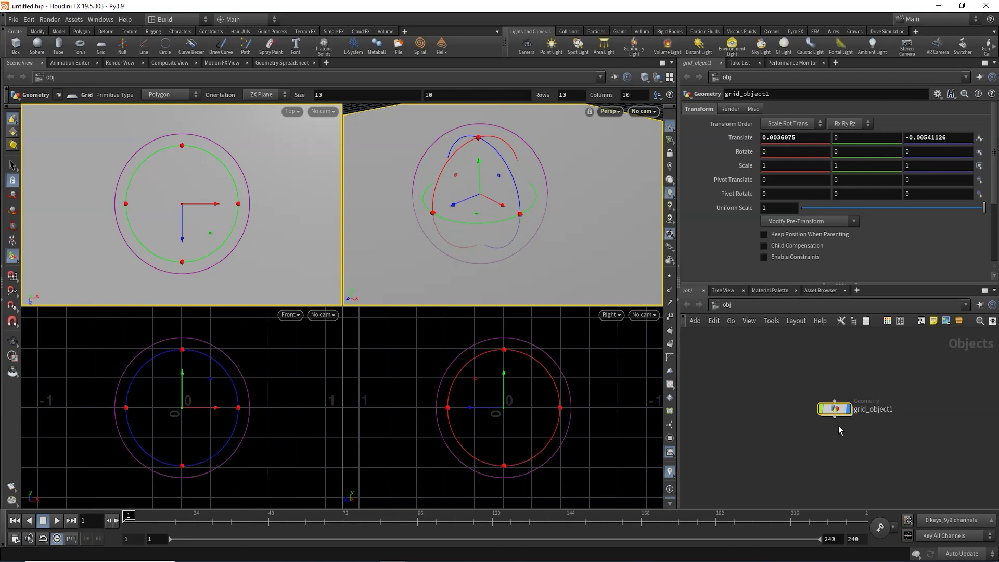
drag(835, 417, 877, 469)
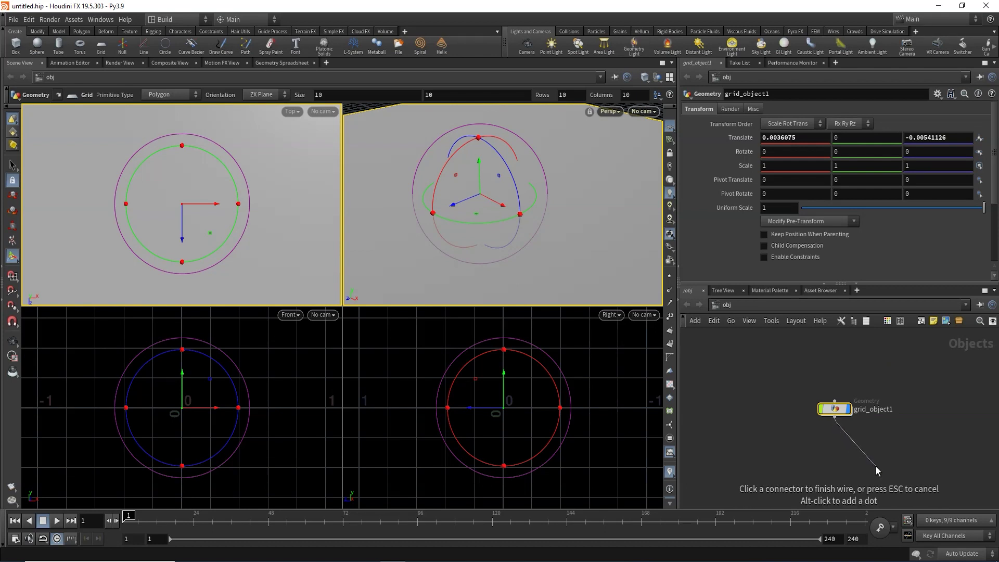
key(Escape)
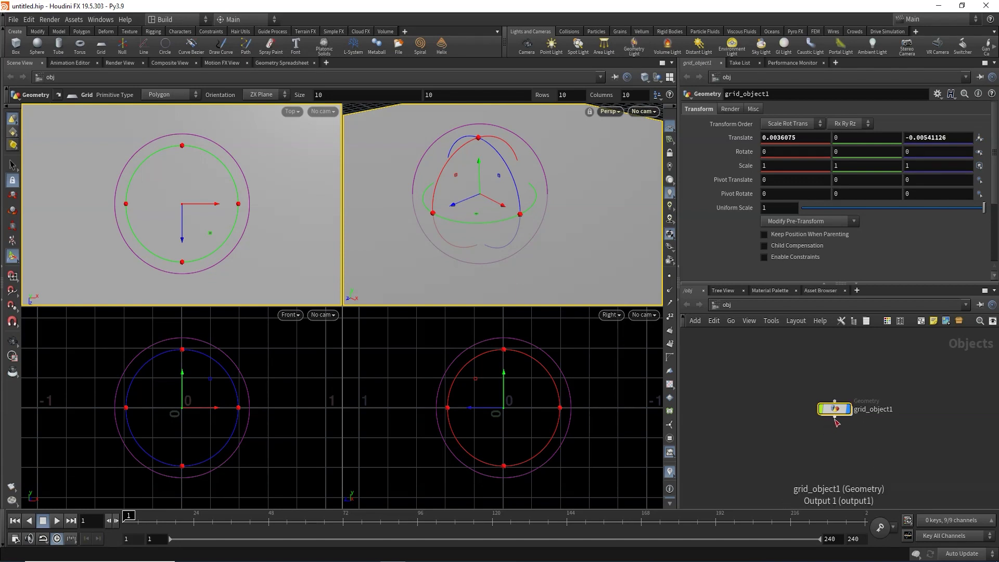
drag(835, 420, 834, 450)
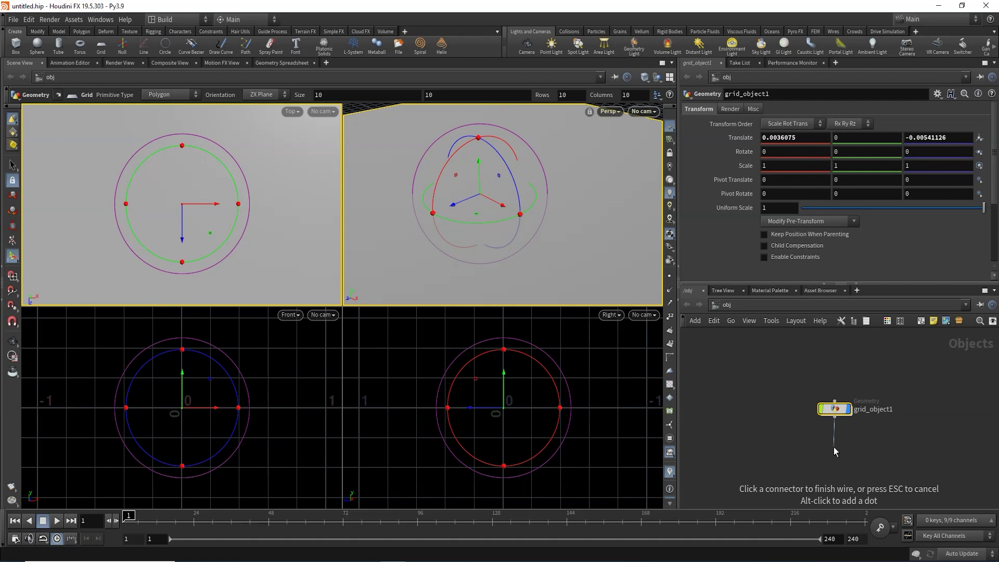
key(Tab)
text(tra)
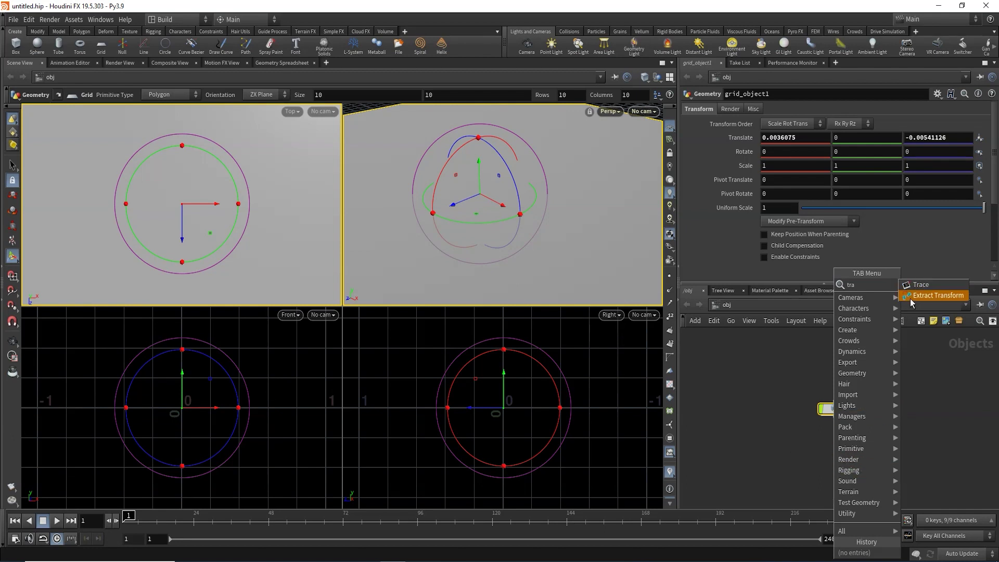
click(714, 418)
mouse_move(835, 409)
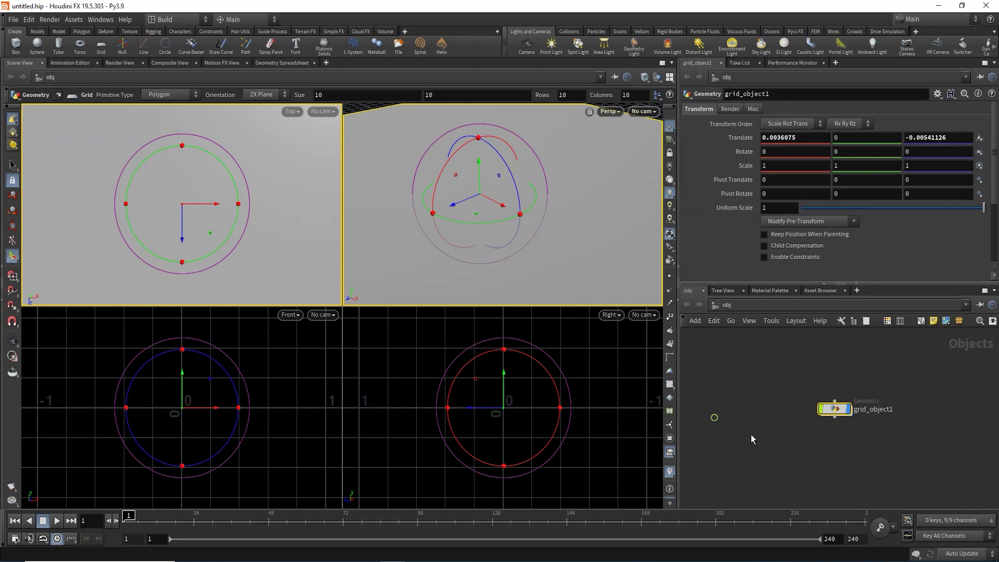
Inside grid_object1, wire a new Transform node after grid1
double_click(837, 411)
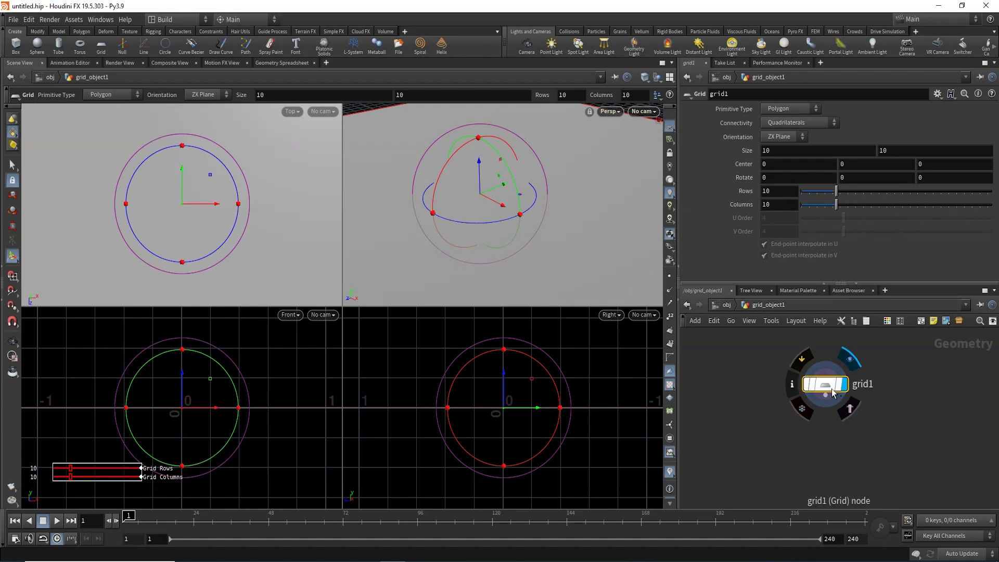
drag(829, 403, 824, 388)
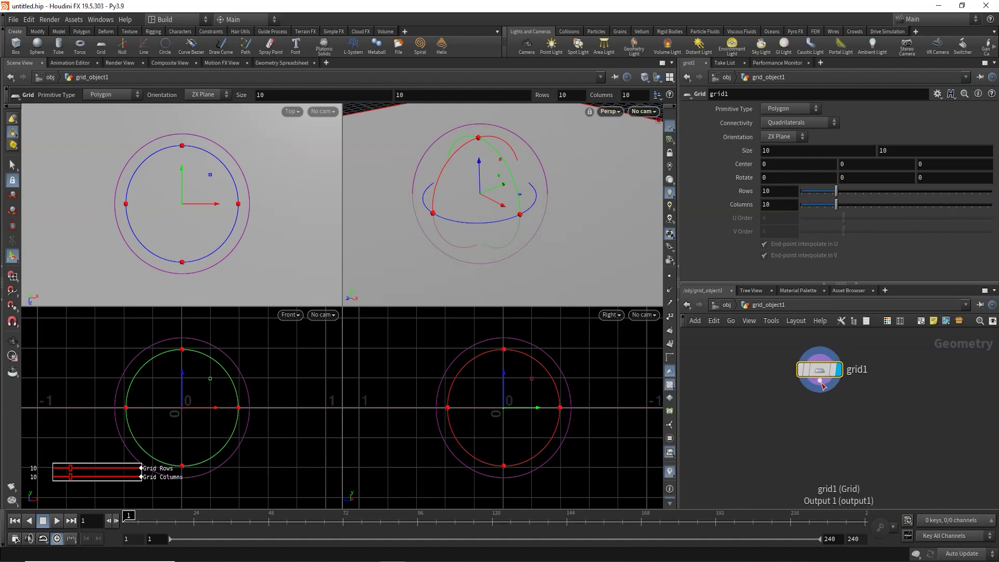
click(820, 381)
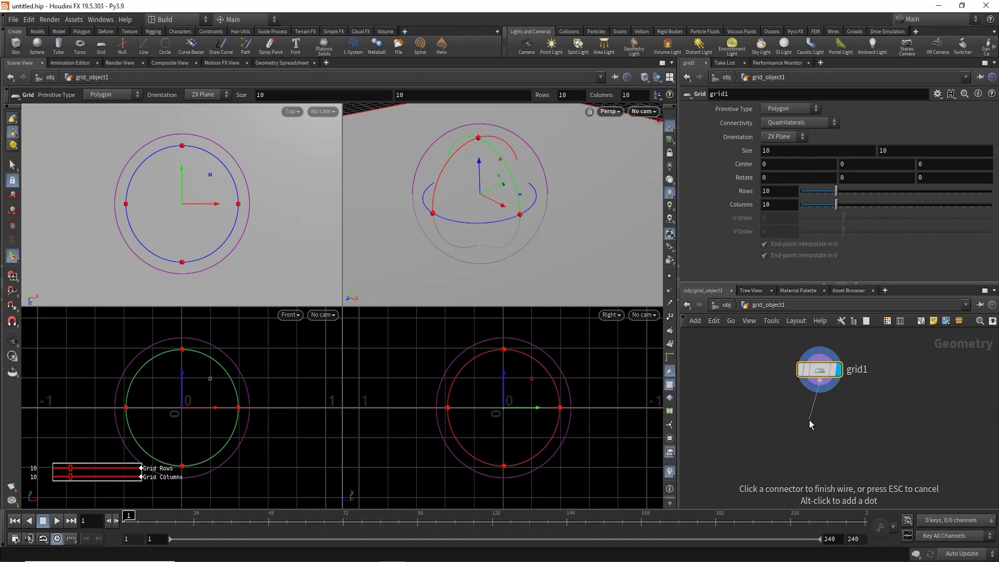
key(Tab)
text(tra)
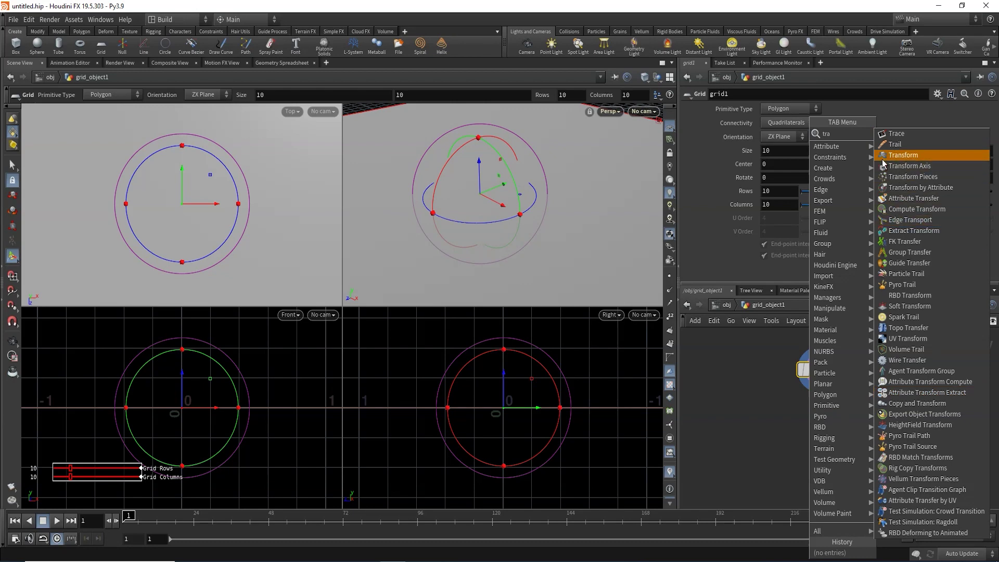
click(903, 155)
drag(812, 421, 829, 424)
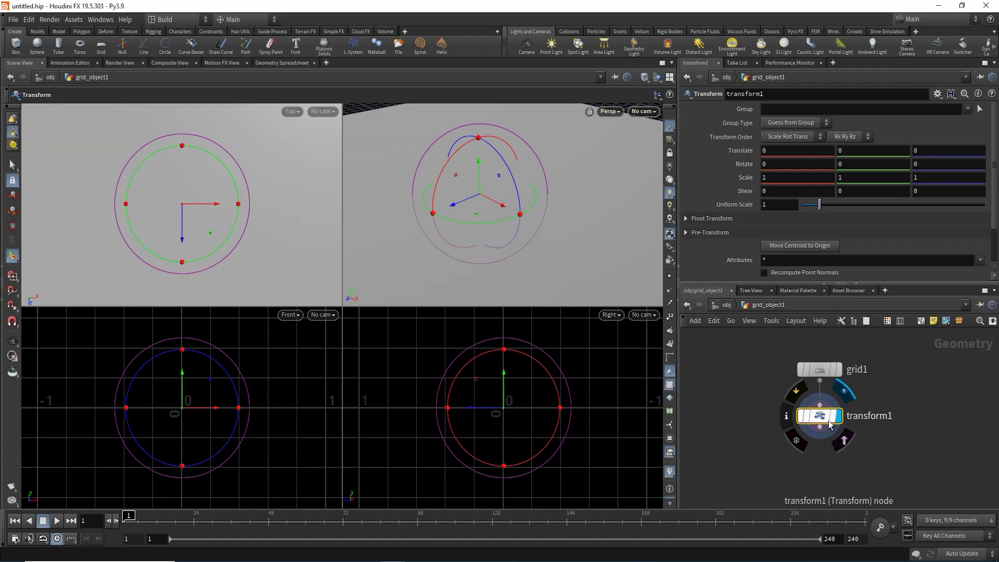
Set transform1's Uniform Scale to 0.06 and return to the object level
click(821, 371)
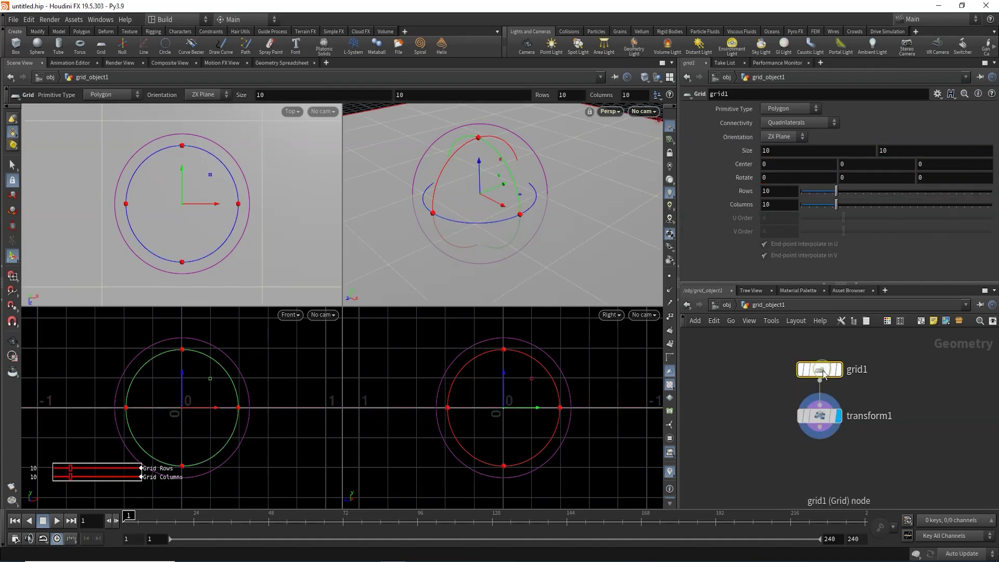
click(833, 421)
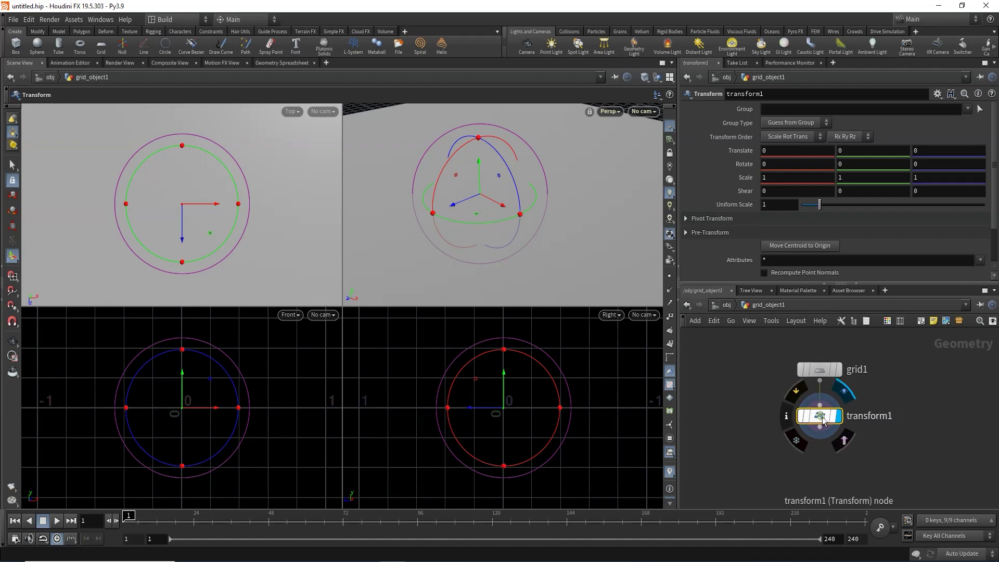
drag(820, 205, 804, 207)
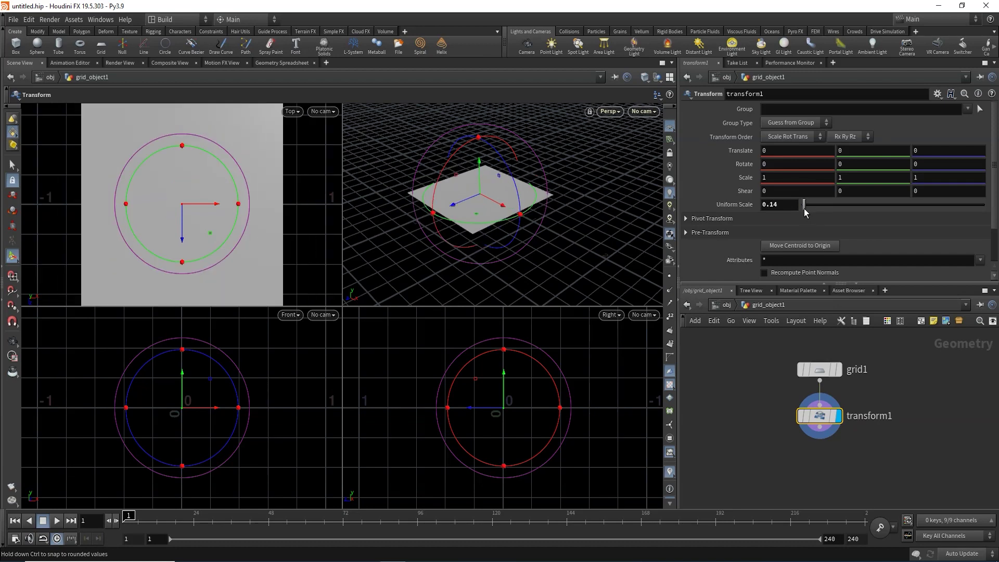
drag(804, 208, 802, 208)
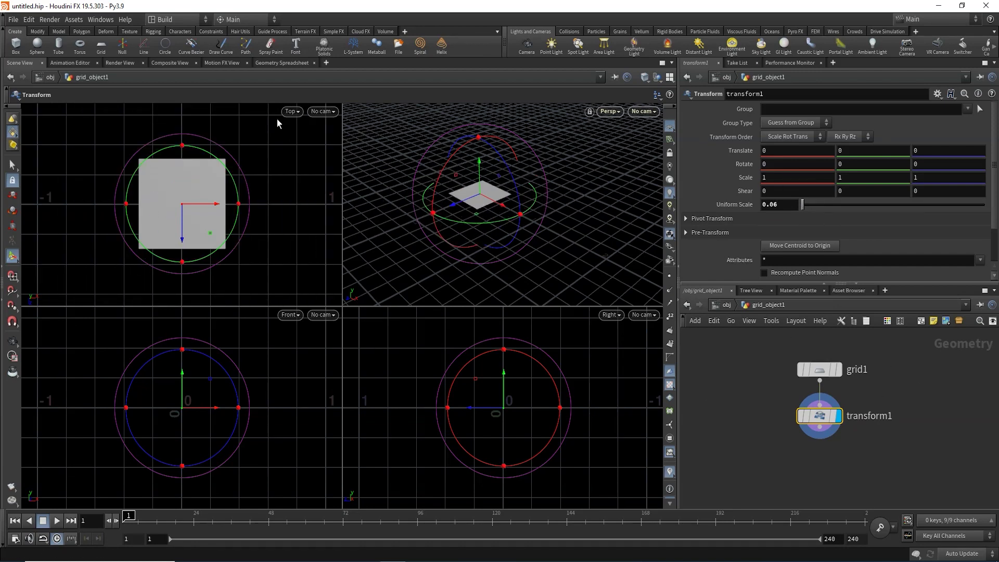
click(726, 305)
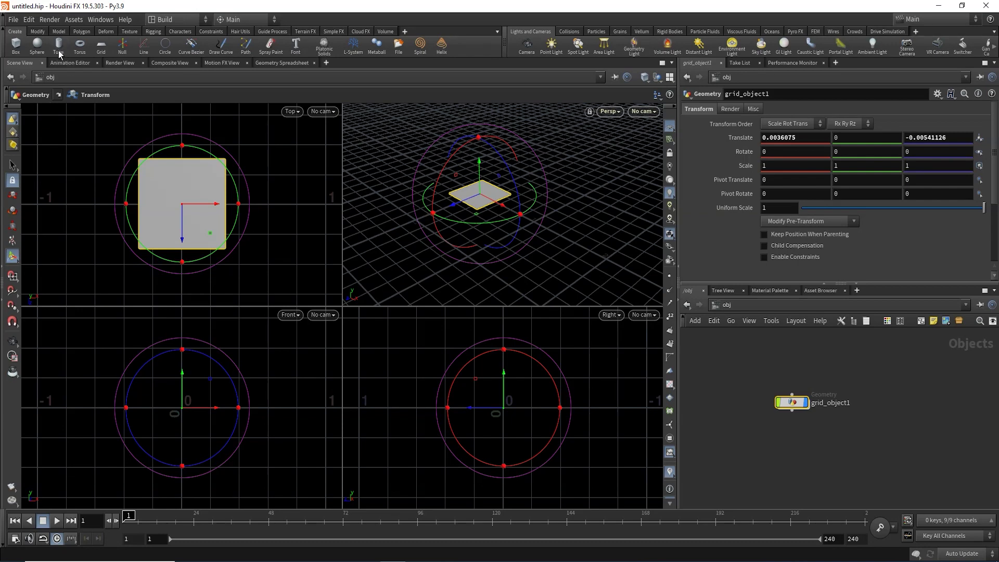
Create a sphere at the origin, scale it to 0.199 and raise it to Y 0.104618
click(37, 46)
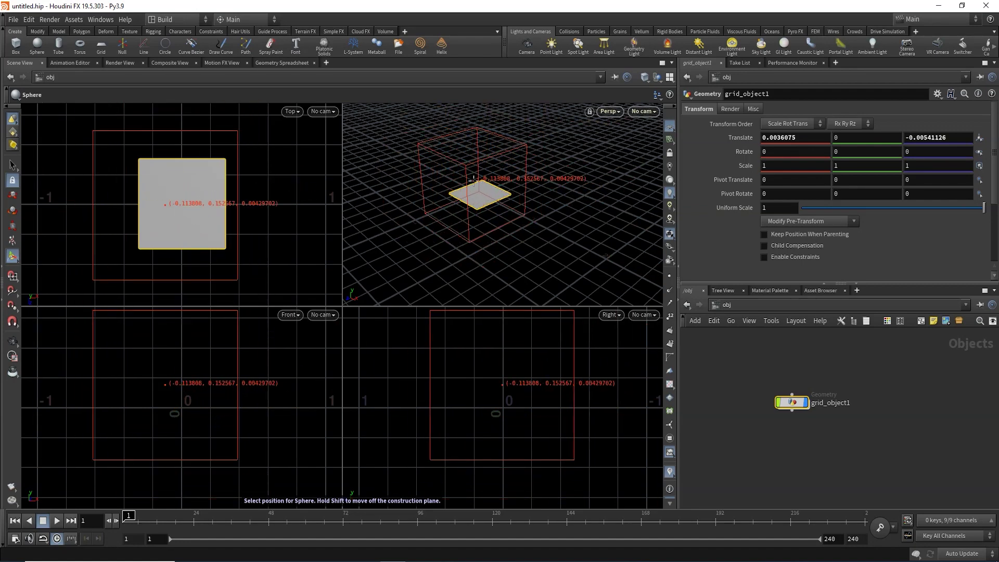
key(Return)
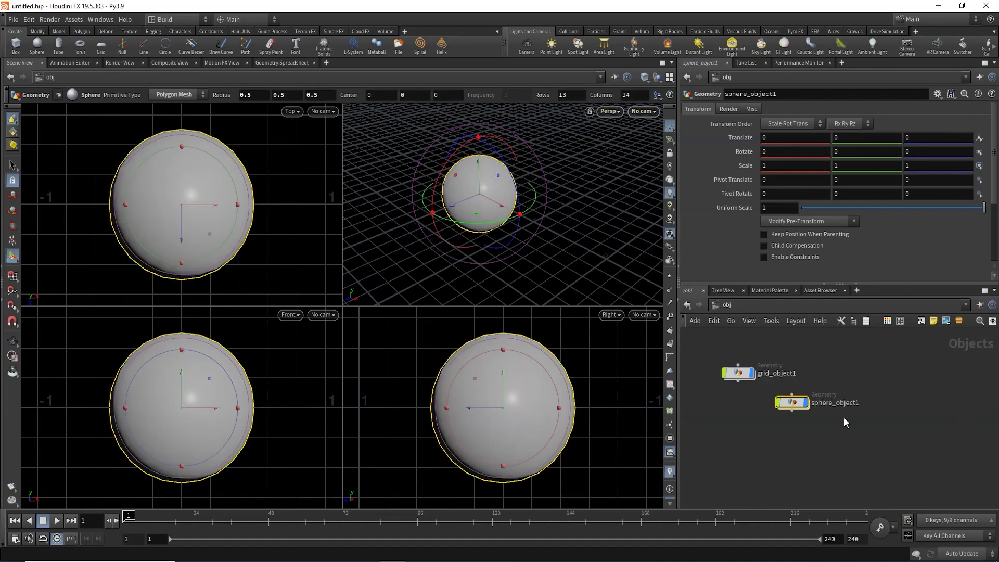
drag(792, 409, 785, 425)
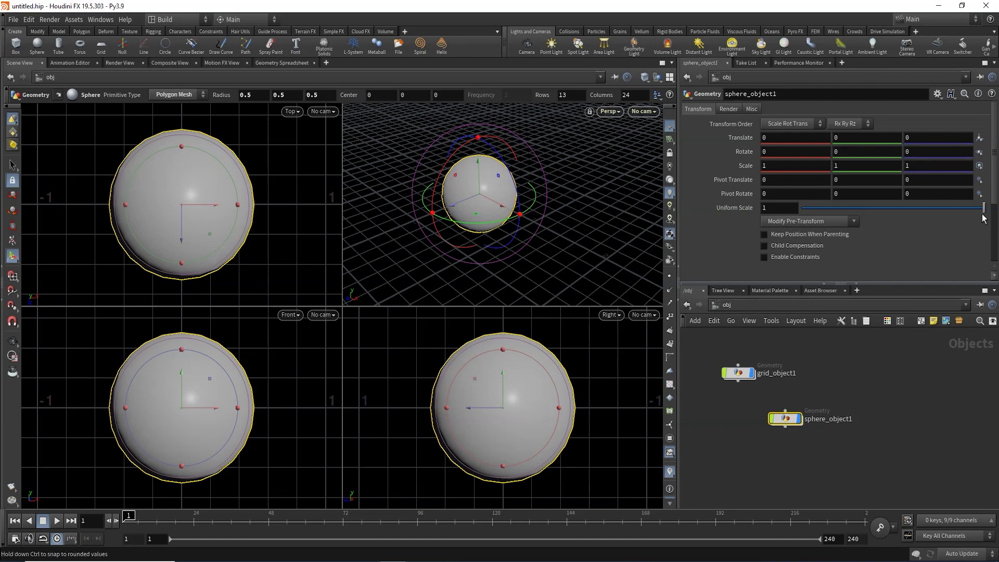
drag(983, 212, 839, 218)
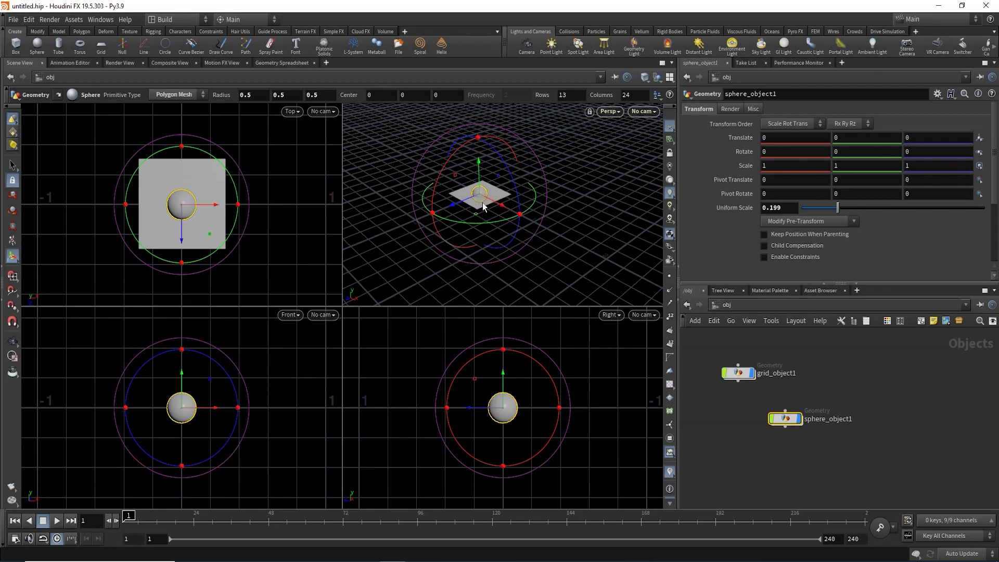
drag(182, 372, 179, 352)
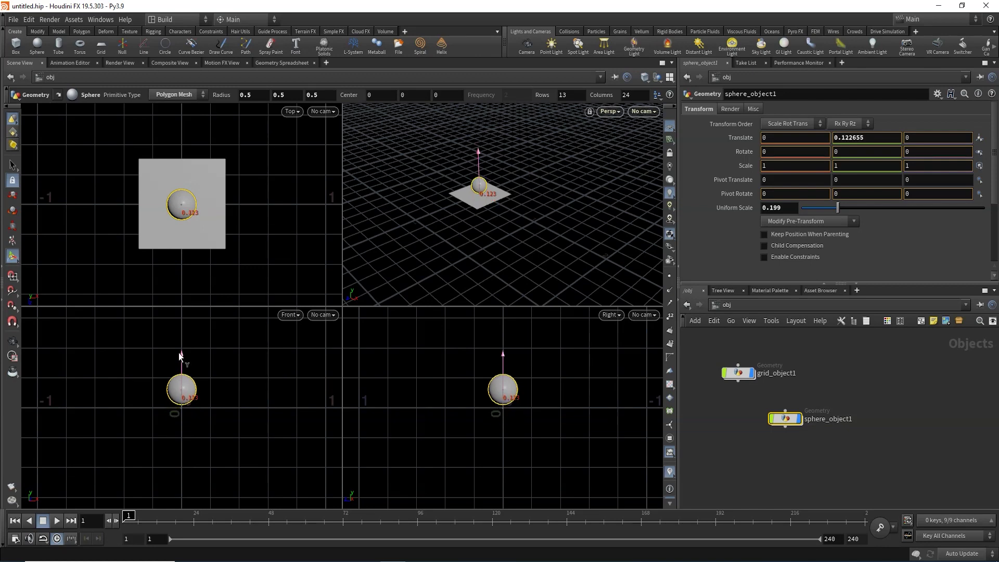
drag(179, 353, 179, 355)
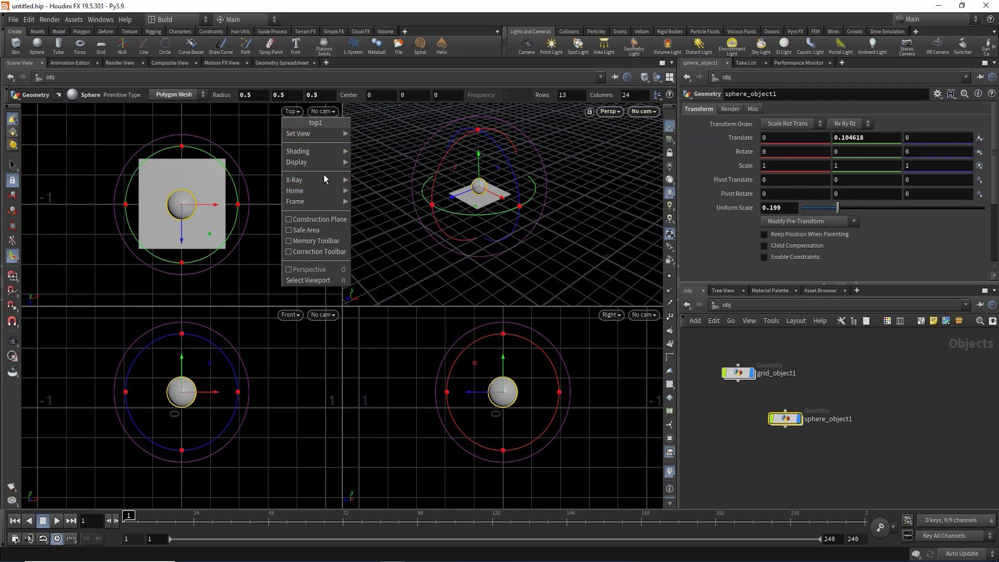
mouse_move(299, 152)
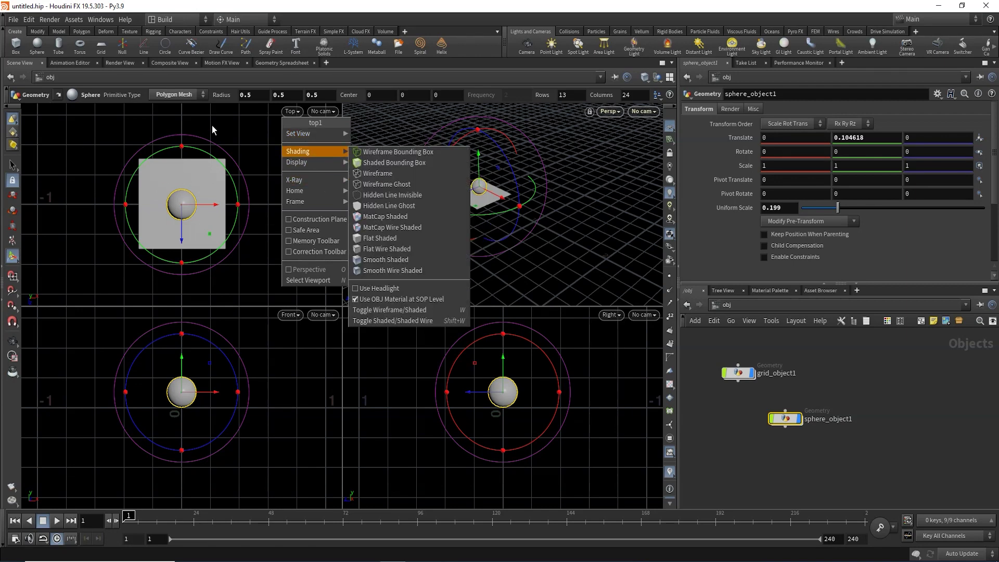
click(244, 113)
click(290, 110)
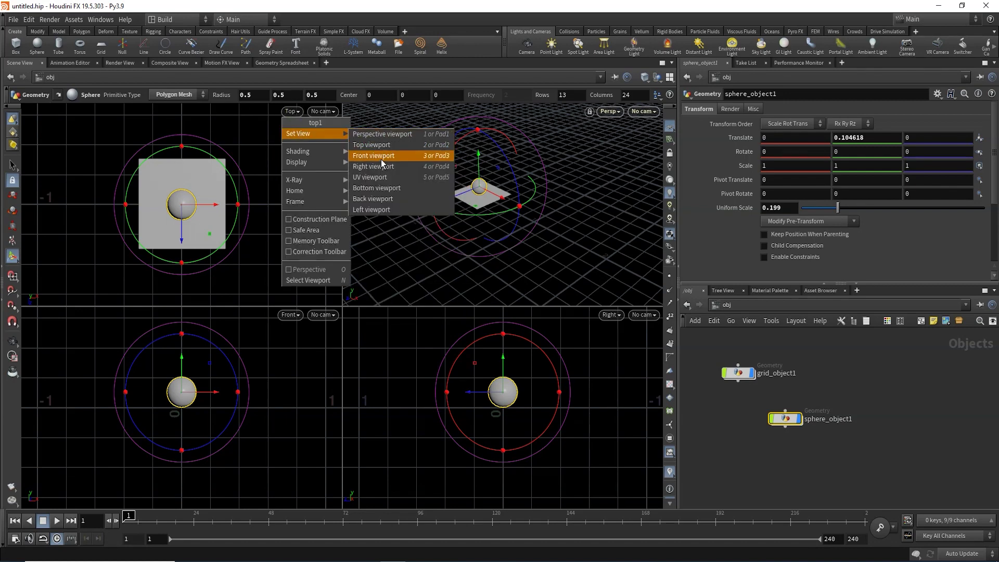
click(376, 188)
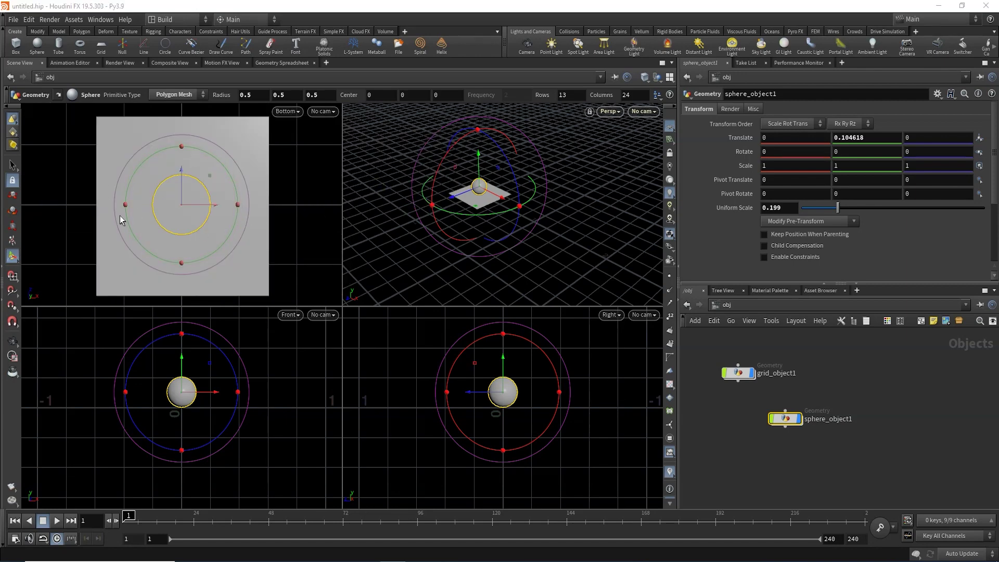
click(288, 112)
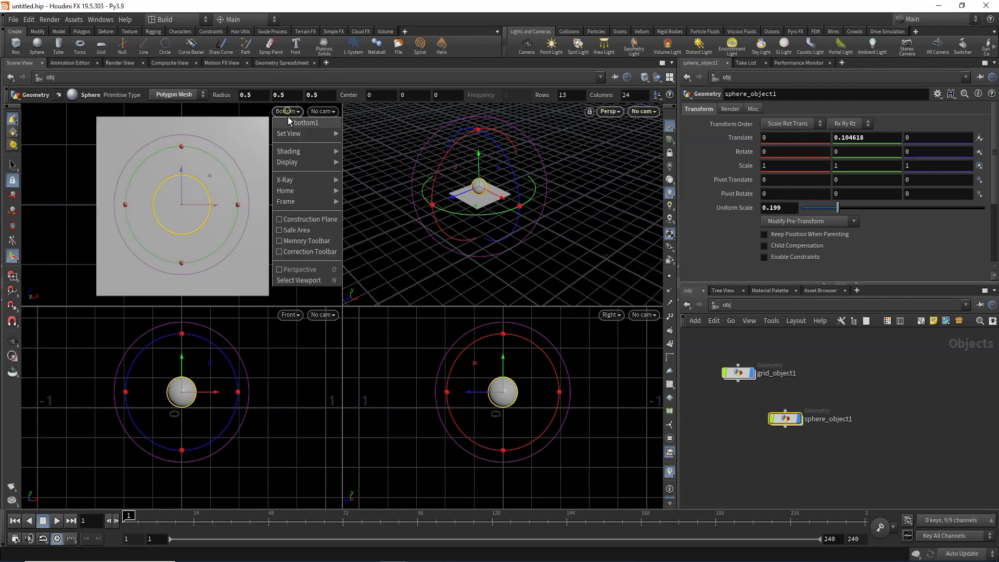
mouse_move(293, 133)
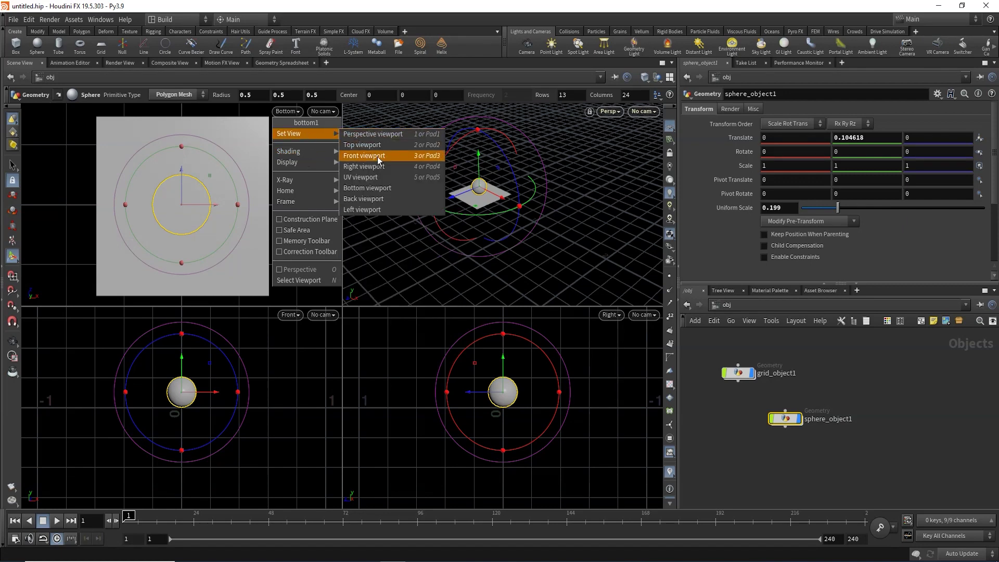
click(374, 146)
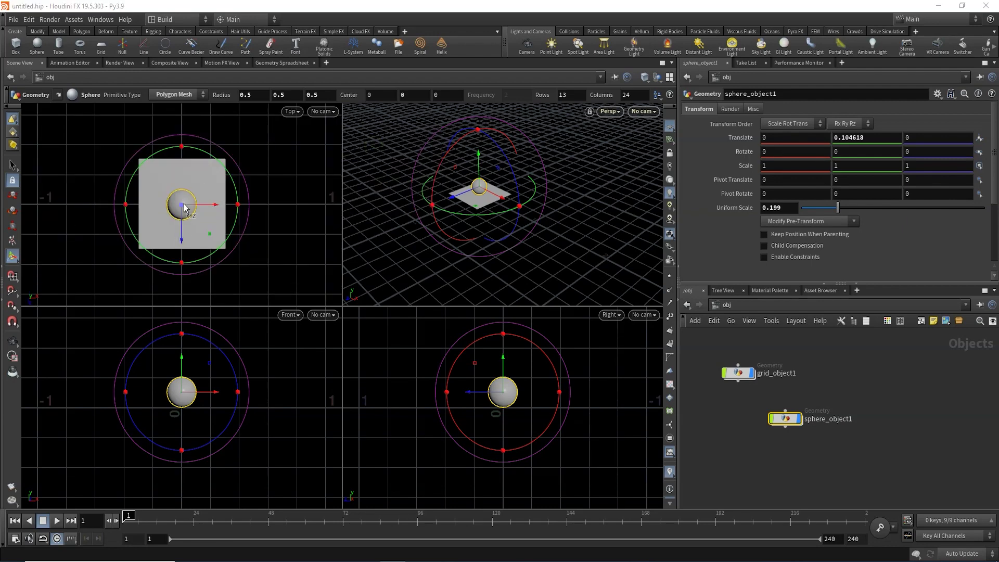
drag(739, 372, 791, 375)
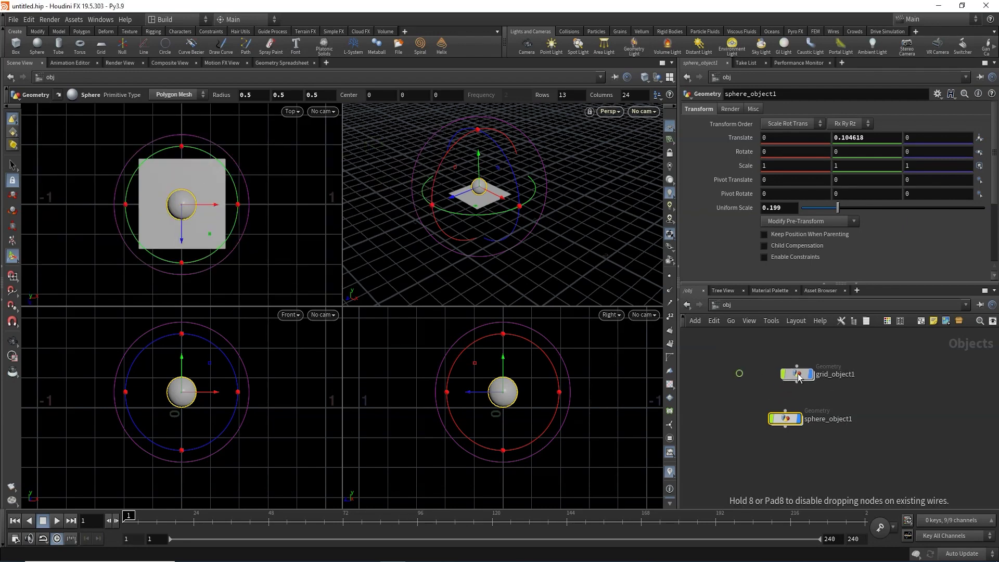
Rearrange grid_object1 and sphere_object1, then box-select and delete both nodes
drag(791, 421, 800, 420)
mouse_move(791, 381)
mouse_down()
mouse_move(795, 370)
mouse_move(743, 396)
mouse_up()
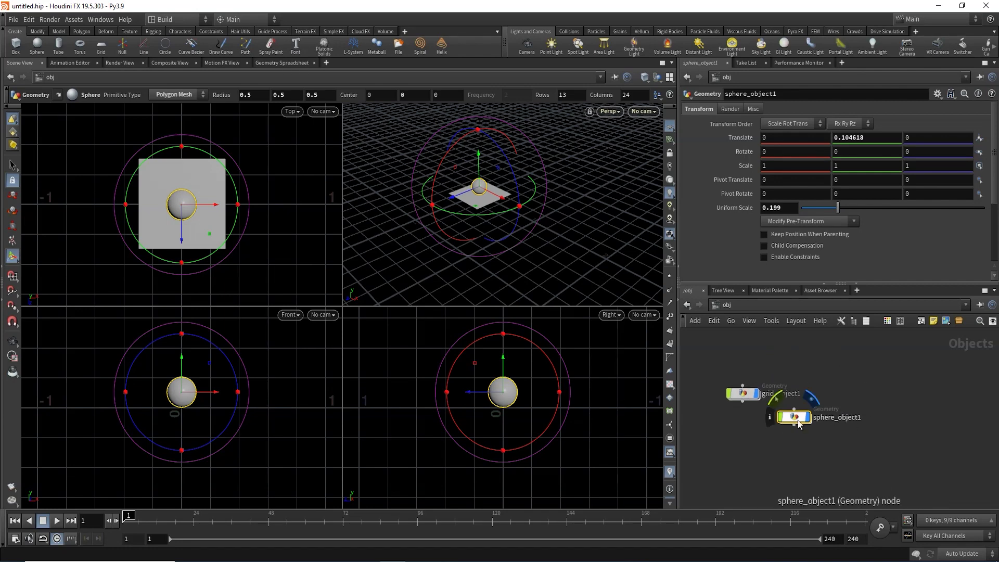
drag(794, 419, 807, 397)
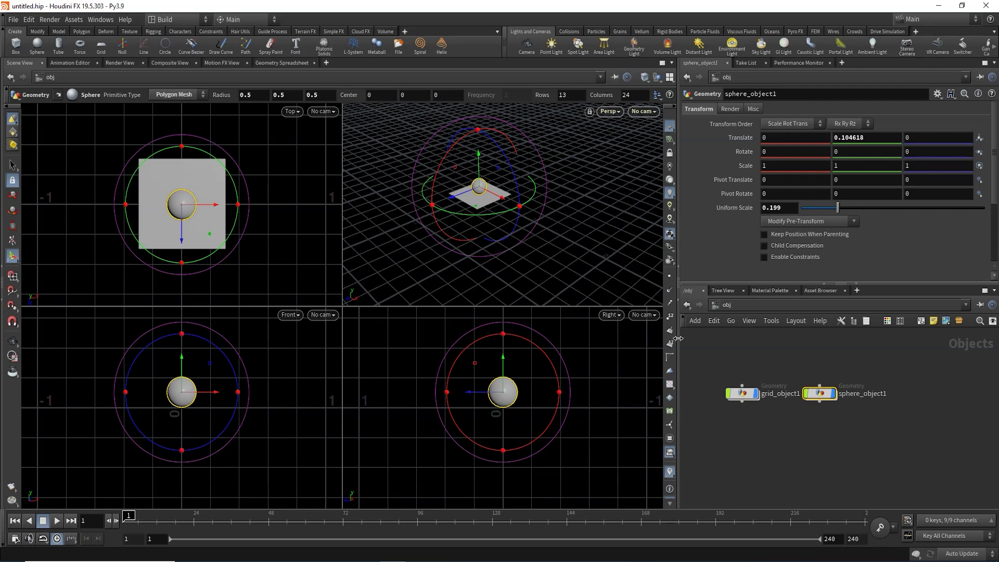
drag(741, 393, 812, 427)
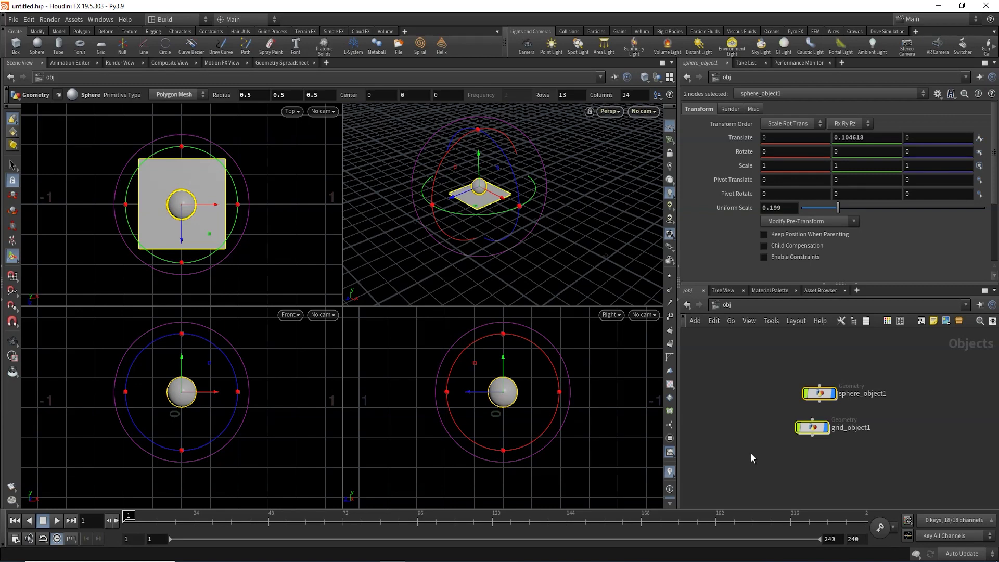
key(Delete)
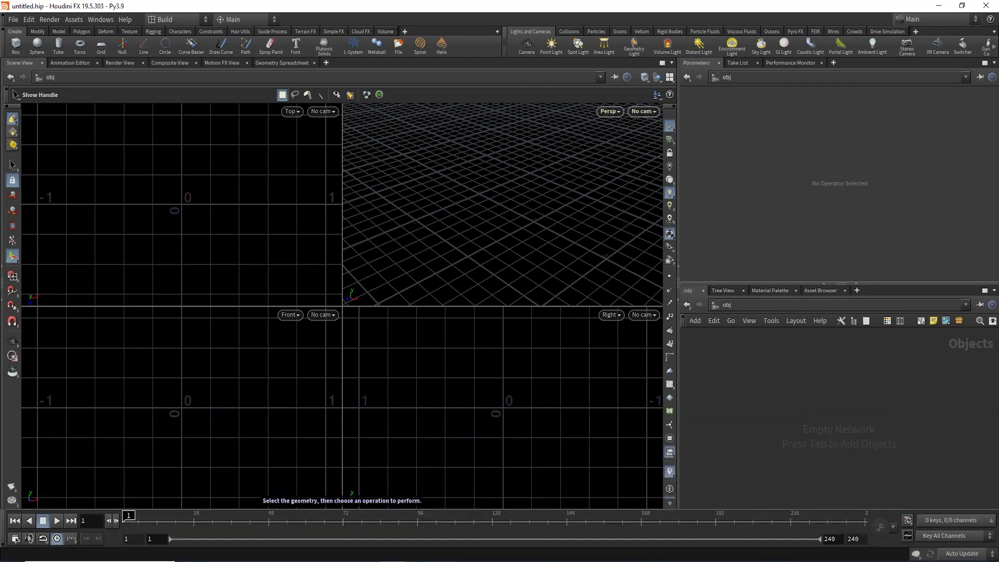
Start a Filmbox FBX import and pick Sword And Shield Slash.fbx from Downloads
click(14, 21)
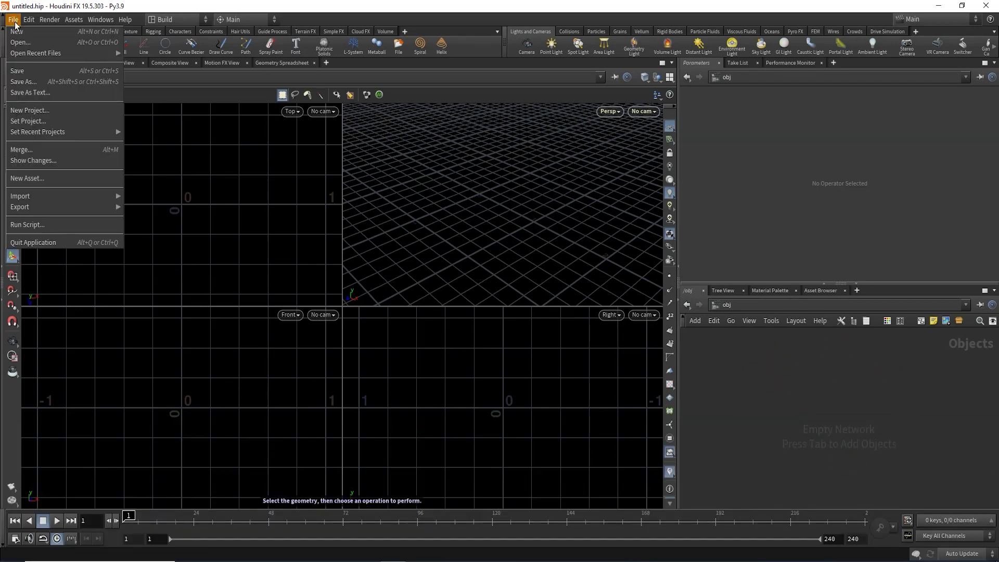
mouse_move(47, 196)
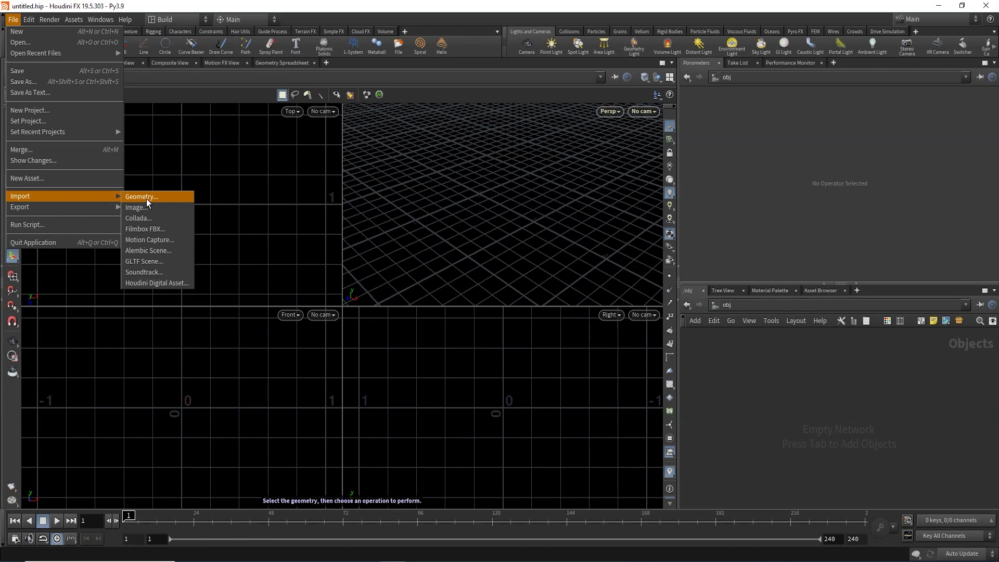
click(151, 230)
drag(91, 17, 371, 100)
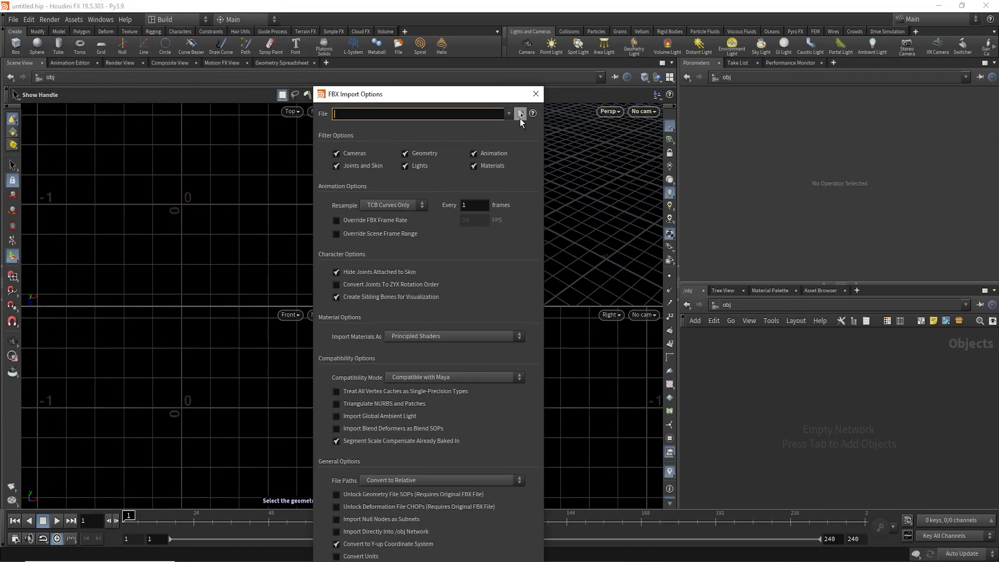
click(520, 113)
drag(491, 15, 466, 80)
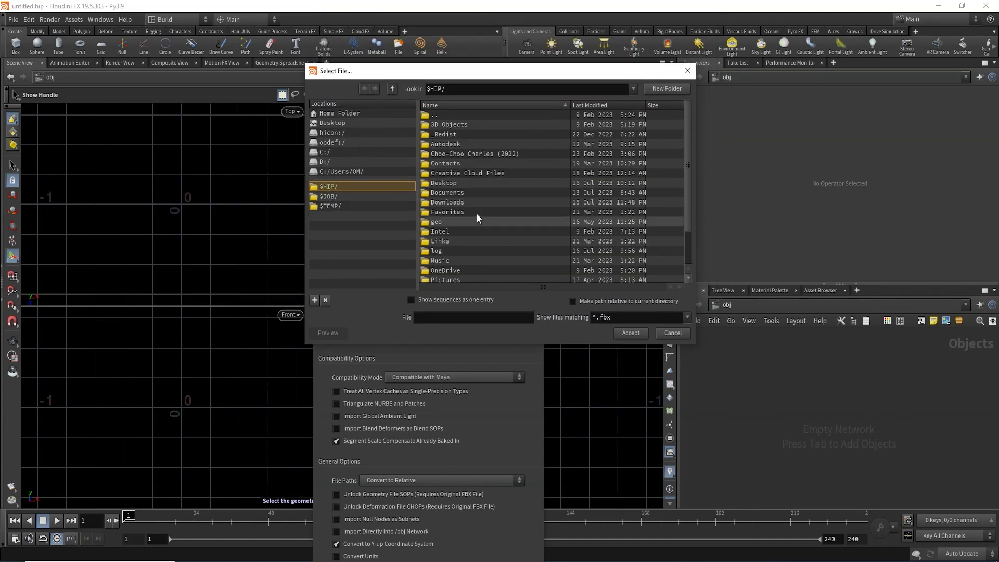
double_click(448, 203)
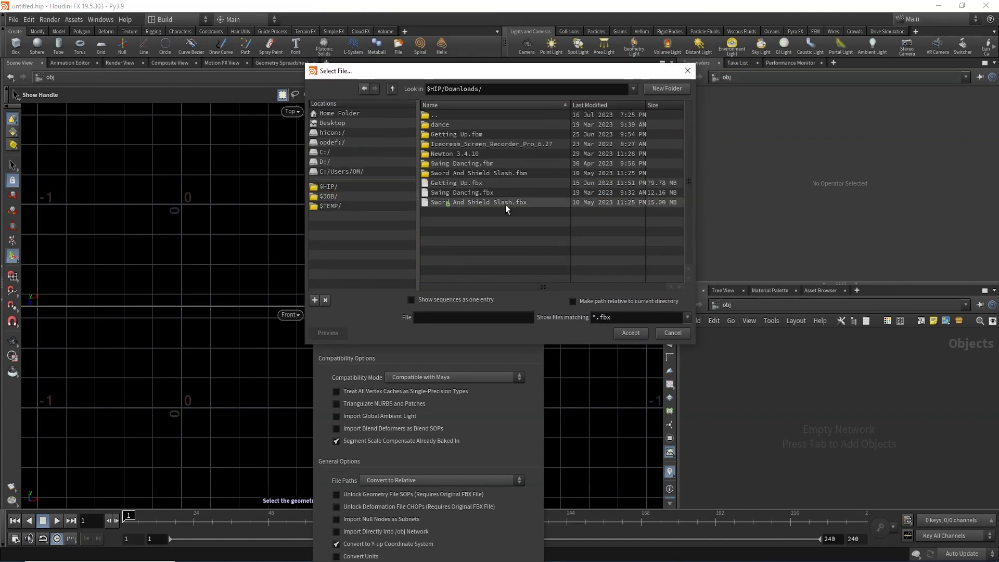
click(472, 201)
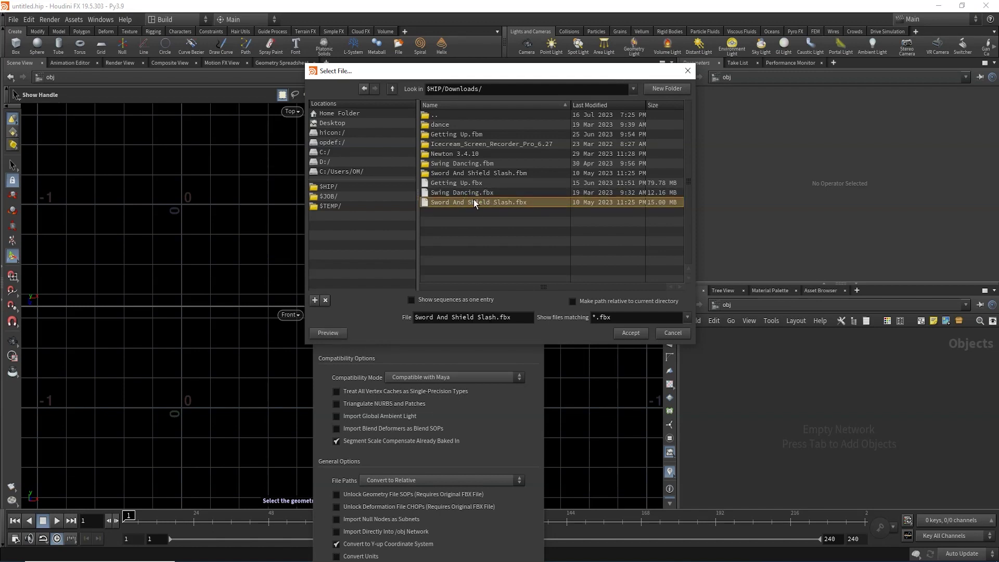
click(631, 332)
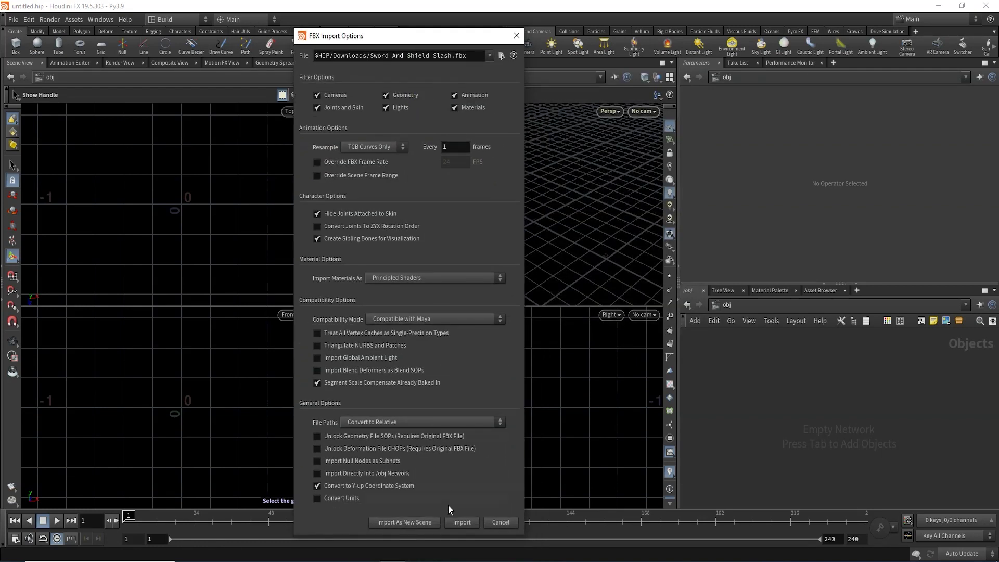
Import the FBX as a new scene, discarding unsaved untitled.hip changes
click(395, 522)
click(407, 523)
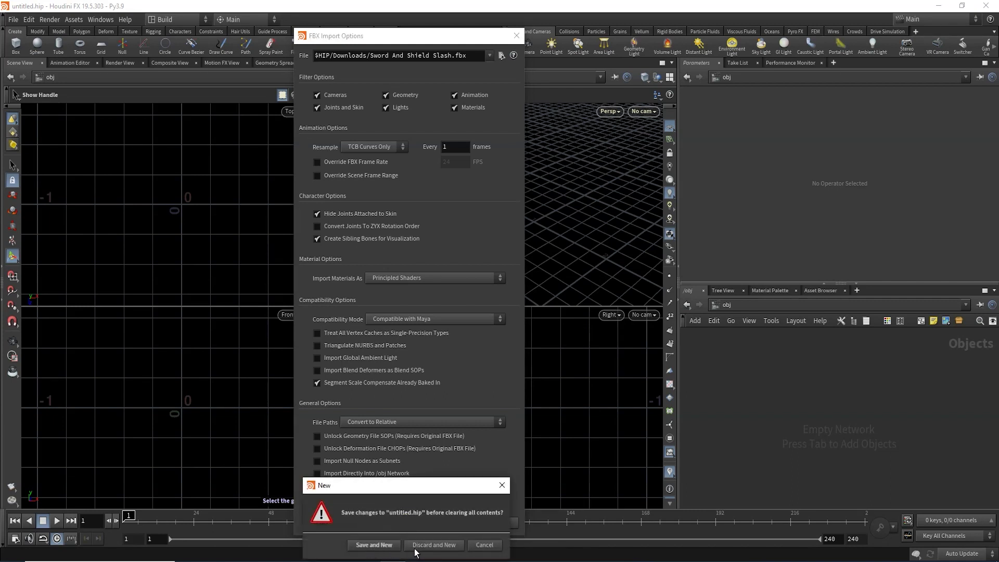
click(427, 550)
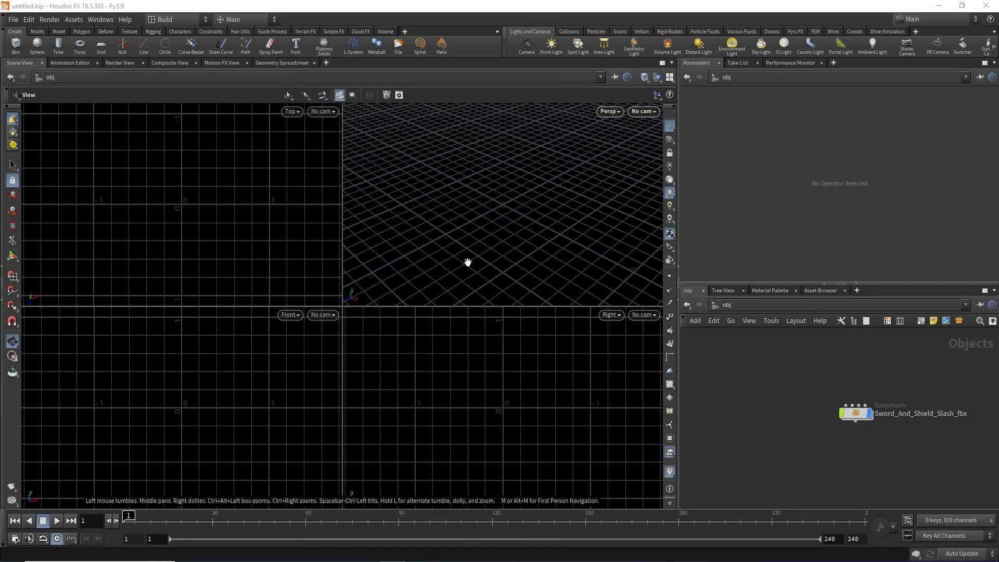
Move the character node aside, then orbit, zoom and pan the perspective view onto the character
mouse_move(906, 414)
mouse_down()
mouse_move(828, 398)
mouse_move(858, 403)
mouse_up()
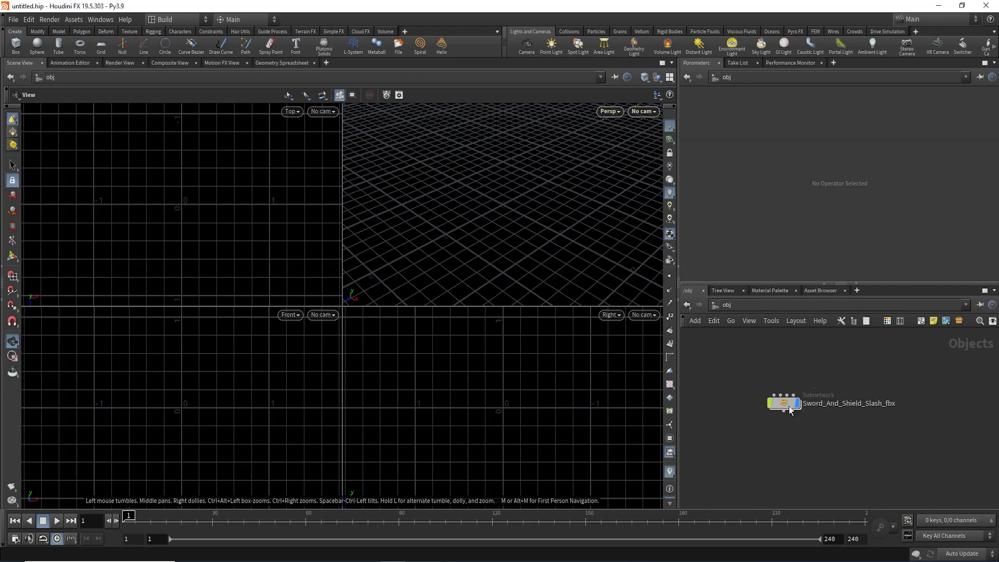
mouse_move(489, 254)
mouse_down()
mouse_move(520, 223)
mouse_move(519, 232)
mouse_move(490, 203)
mouse_move(546, 319)
mouse_move(558, 239)
mouse_move(541, 272)
mouse_move(498, 276)
mouse_move(562, 261)
mouse_move(464, 278)
mouse_move(420, 268)
mouse_move(498, 270)
mouse_move(473, 232)
mouse_move(574, 265)
mouse_up()
mouse_move(423, 260)
mouse_down()
mouse_move(625, 234)
mouse_move(507, 286)
mouse_move(479, 252)
mouse_move(521, 290)
mouse_move(530, 264)
mouse_up()
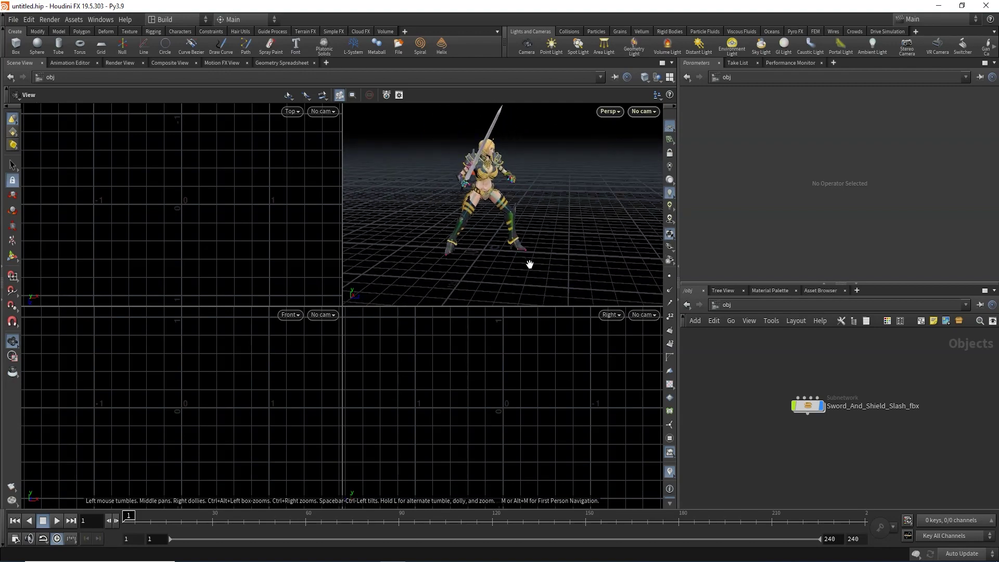
mouse_move(559, 189)
right_down()
mouse_move(562, 219)
mouse_move(554, 203)
mouse_move(547, 229)
mouse_move(548, 189)
mouse_move(542, 229)
mouse_move(562, 200)
right_up()
middle_drag(562, 201, 550, 221)
mouse_move(550, 220)
right_down()
mouse_move(558, 252)
mouse_move(544, 192)
mouse_move(566, 264)
right_up()
Pan and zoom the top view to frame the armoured sword character
mouse_move(53, 301)
middle_down()
mouse_move(83, 234)
mouse_move(132, 232)
middle_up()
scroll(132, 231, down, 3)
scroll(134, 227, down, 3)
scroll(136, 232, down, 3)
scroll(139, 234, down, 3)
scroll(139, 220, up, 2)
scroll(140, 241, up, 2)
scroll(146, 241, up, 2)
scroll(167, 243, down, 5)
scroll(192, 203, down, 2)
scroll(185, 234, down, 2)
scroll(187, 241, down, 2)
scroll(187, 241, down, 2)
scroll(187, 246, up, 3)
scroll(98, 239, up, 3)
scroll(163, 225, up, 3)
scroll(154, 198, up, 3)
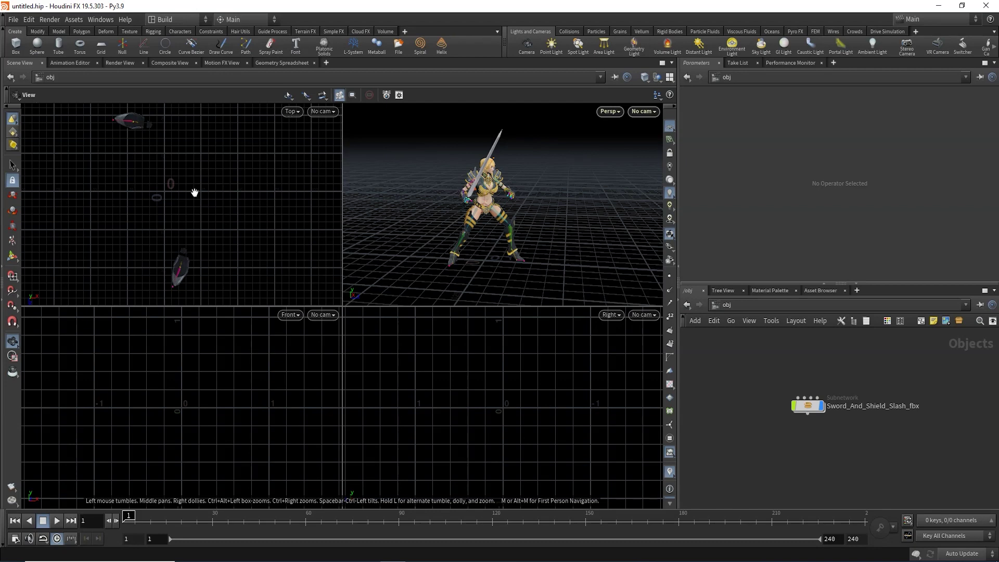
Pan and zoom the right view toward the character
middle_drag(553, 415, 539, 409)
scroll(539, 410, down, 5)
scroll(480, 397, down, 5)
scroll(479, 404, down, 5)
scroll(486, 401, down, 5)
scroll(487, 403, down, 3)
scroll(488, 404, down, 3)
scroll(520, 404, down, 3)
scroll(493, 432, up, 2)
scroll(494, 432, up, 2)
scroll(513, 397, up, 2)
scroll(120, 384, down, 3)
scroll(216, 408, down, 3)
scroll(230, 410, down, 3)
scroll(234, 417, down, 3)
Zoom the front and top views out to show the whole character
mouse_move(237, 375)
right_down()
mouse_move(239, 453)
mouse_move(240, 420)
mouse_move(245, 446)
right_up()
right_drag(205, 229, 204, 250)
scroll(205, 245, up, 2)
scroll(205, 246, up, 2)
scroll(205, 245, up, 2)
scroll(207, 245, up, 2)
scroll(207, 245, down, 3)
scroll(214, 237, down, 3)
scroll(216, 232, down, 2)
scroll(216, 237, down, 3)
scroll(174, 218, up, 3)
scroll(190, 232, up, 3)
scroll(189, 222, up, 3)
scroll(169, 187, up, 3)
scroll(169, 188, up, 3)
scroll(223, 180, up, 3)
scroll(178, 211, up, 3)
scroll(223, 161, up, 3)
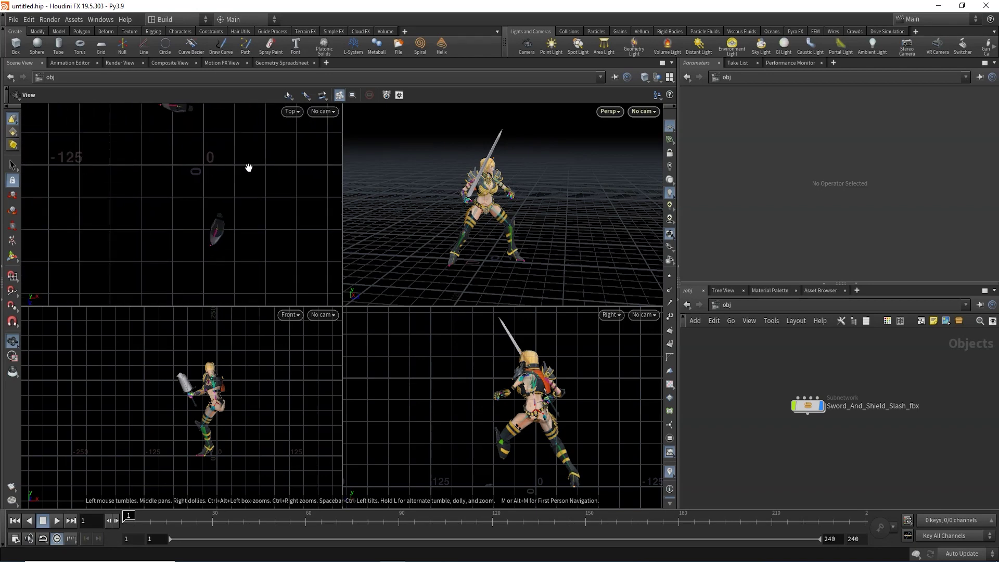
Recentre the top and perspective views, then open Sword_And_Shield_Slash_fbx's internal network
middle_drag(256, 188, 229, 218)
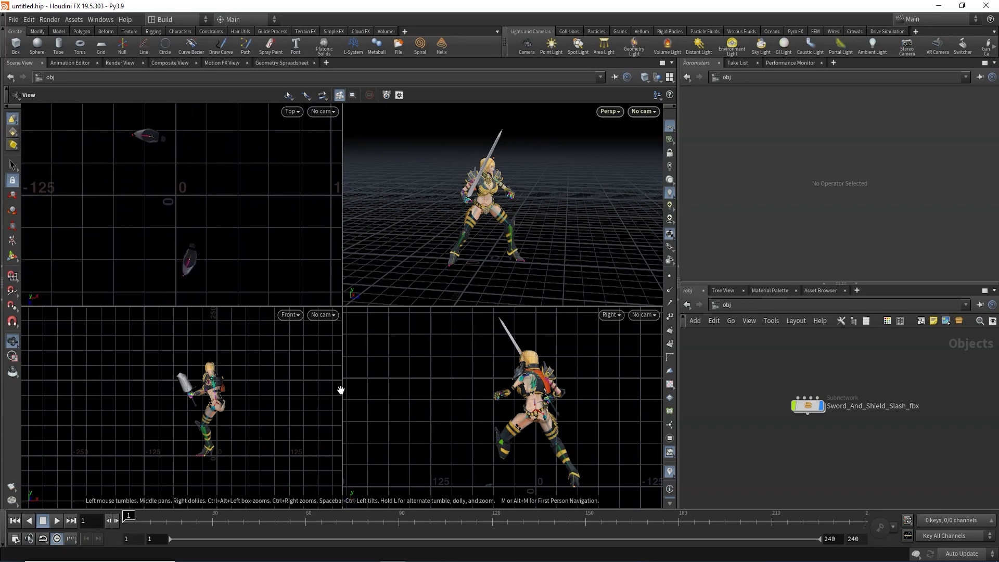
middle_drag(521, 242, 605, 260)
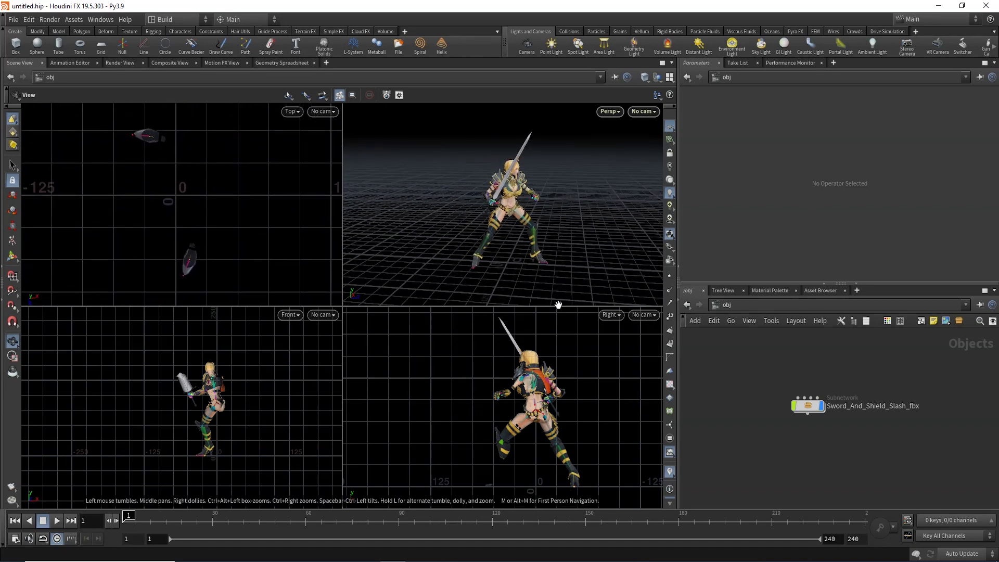
scroll(853, 421, up, 1)
scroll(840, 414, up, 1)
scroll(841, 414, up, 2)
scroll(841, 415, up, 2)
mouse_move(807, 405)
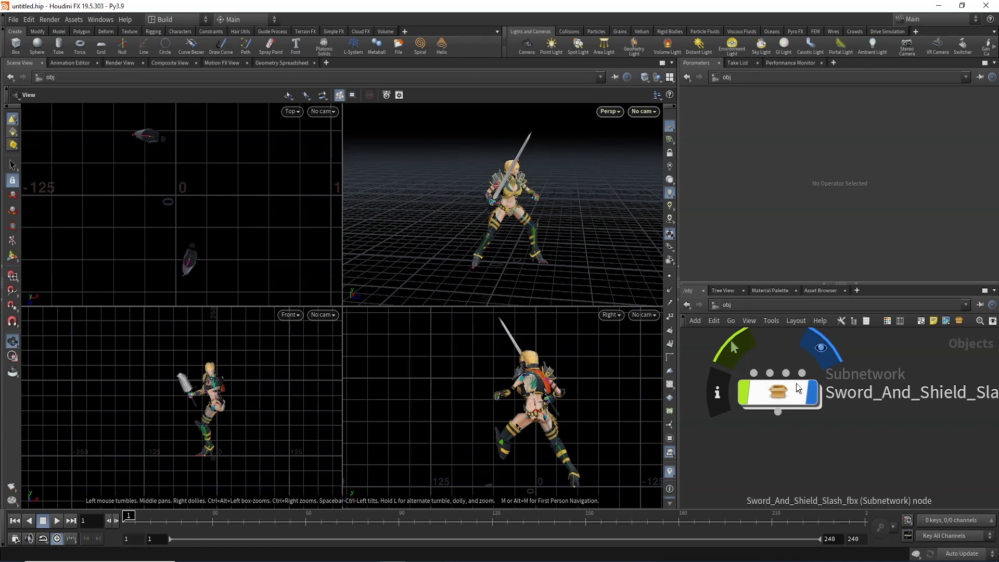
double_click(791, 399)
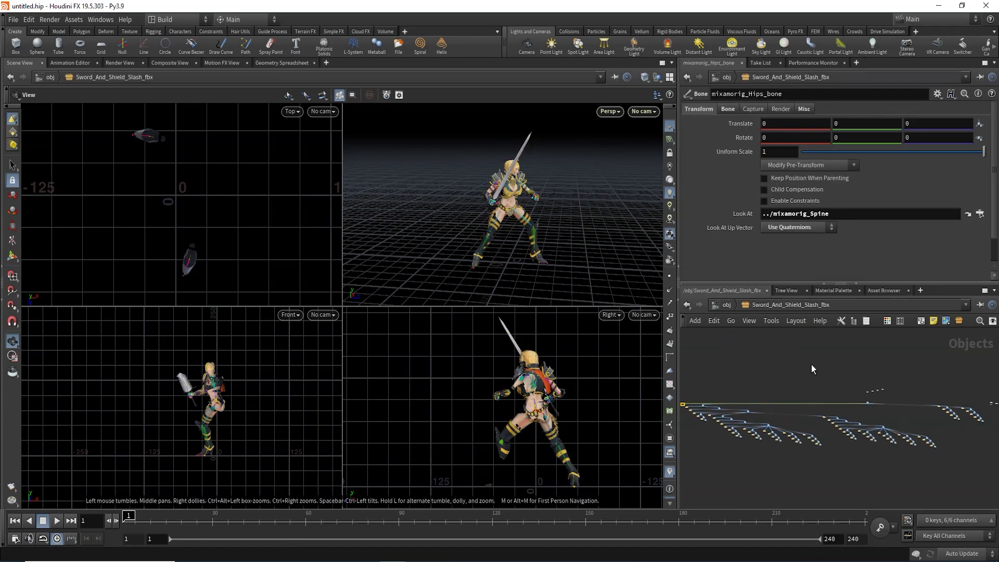
Scroll and pan the network to inspect the mixamorig bone tree below the hips node
scroll(889, 378, up, 2)
scroll(833, 394, up, 4)
scroll(774, 370, down, 2)
scroll(786, 380, down, 1)
scroll(802, 397, down, 2)
scroll(802, 397, down, 1)
middle_drag(792, 391, 872, 405)
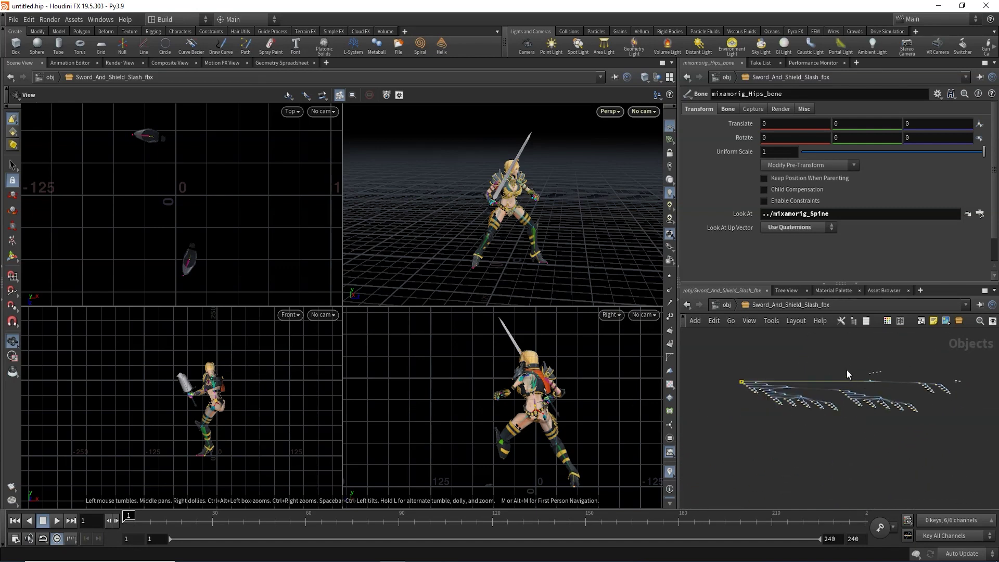
scroll(872, 405, up, 2)
scroll(868, 416, up, 3)
middle_drag(867, 410, 912, 377)
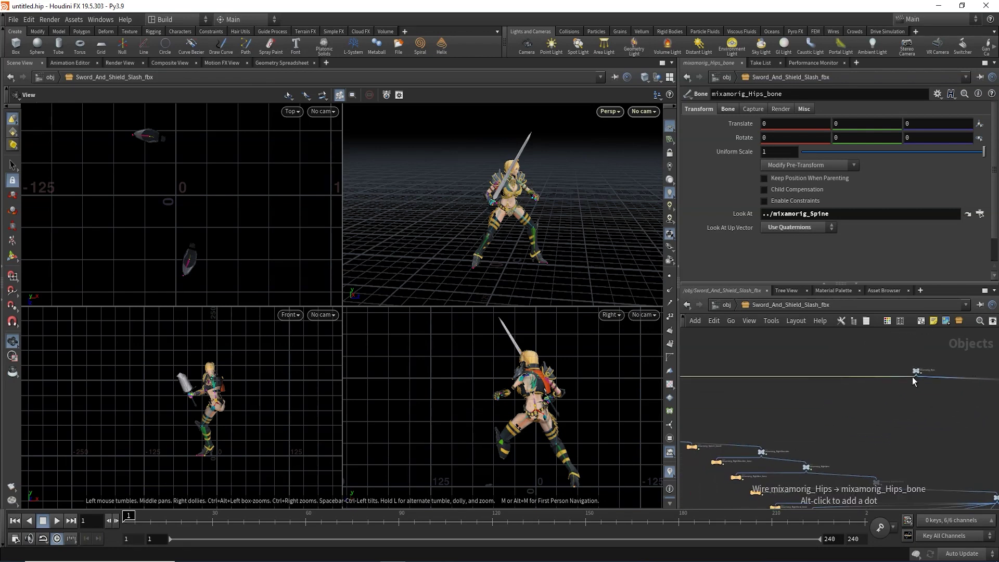
Return to the obj level and request a new empty scene
click(722, 306)
middle_drag(560, 268, 548, 254)
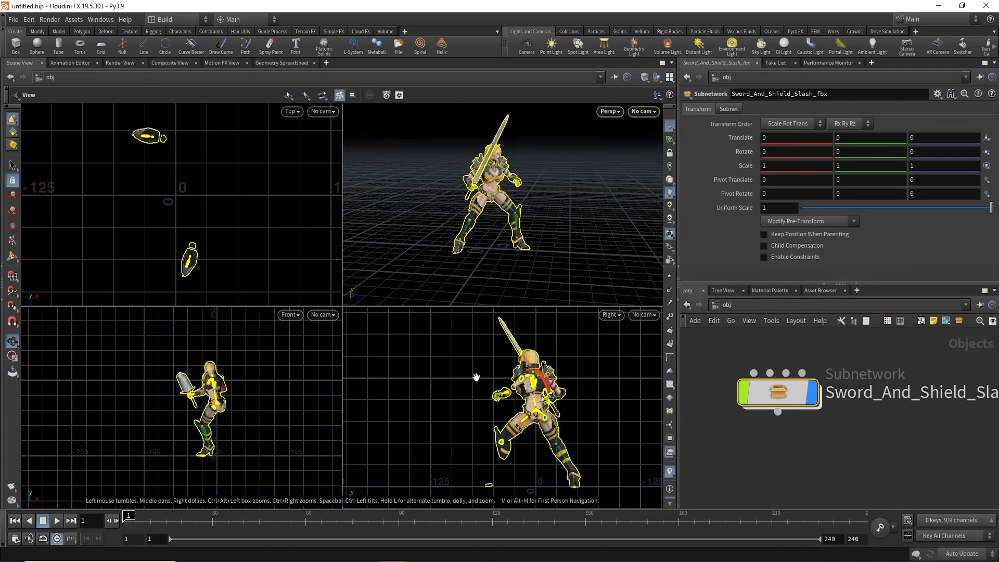
click(13, 21)
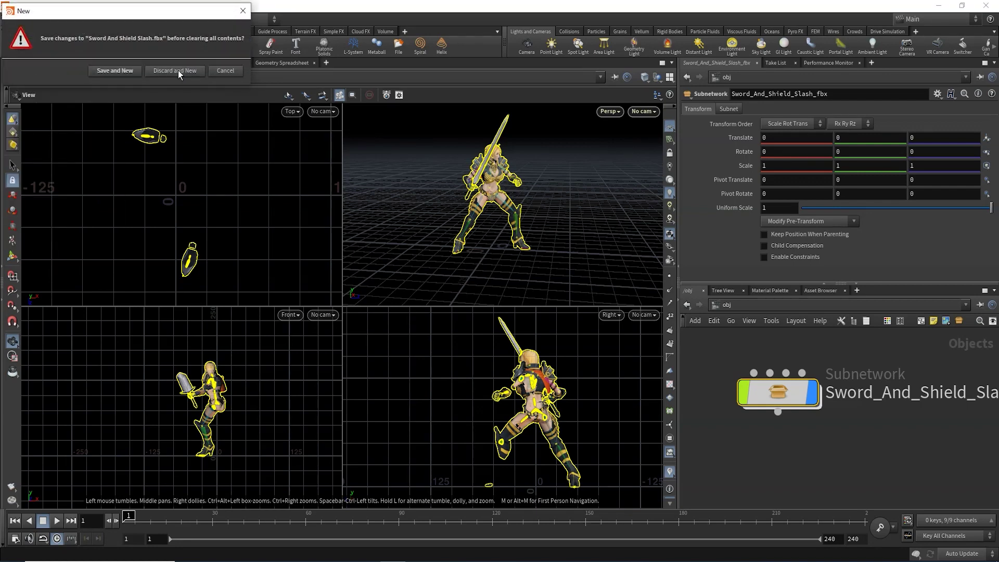
Discard the character scene, add a grid scaled to 0.16, and undo its accidental move
click(178, 70)
mouse_move(513, 217)
middle_down()
mouse_move(479, 246)
mouse_move(521, 223)
middle_up()
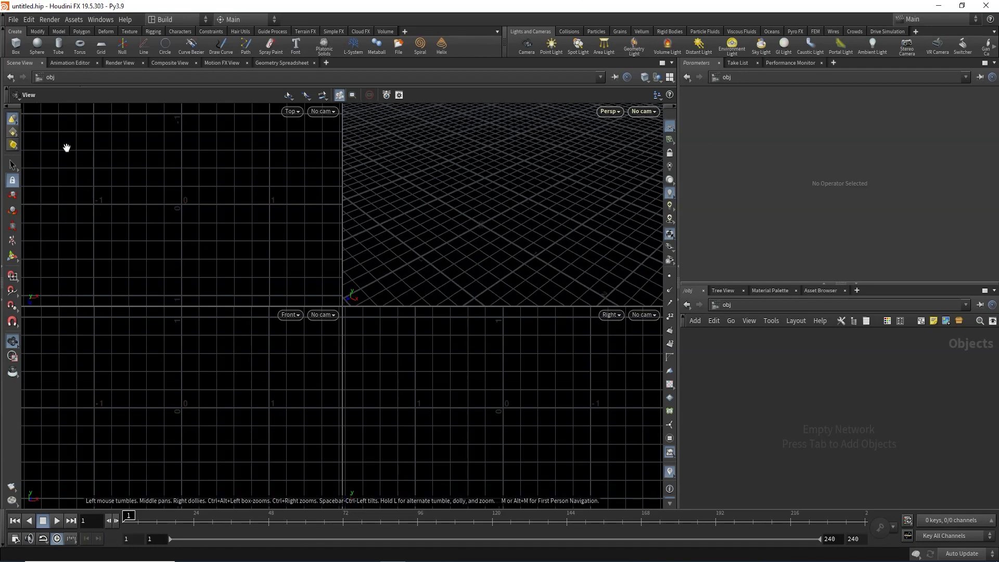
click(102, 47)
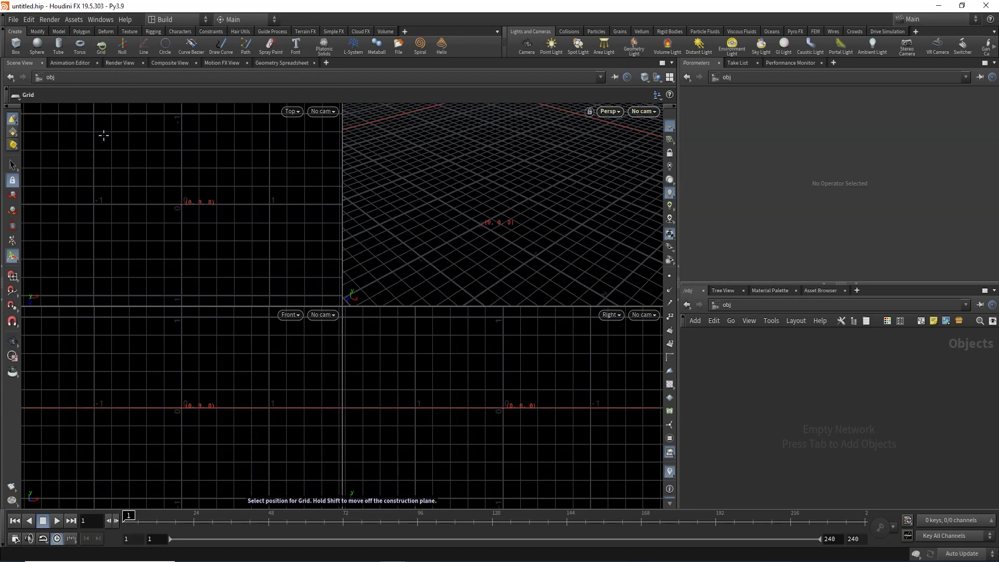
click(541, 199)
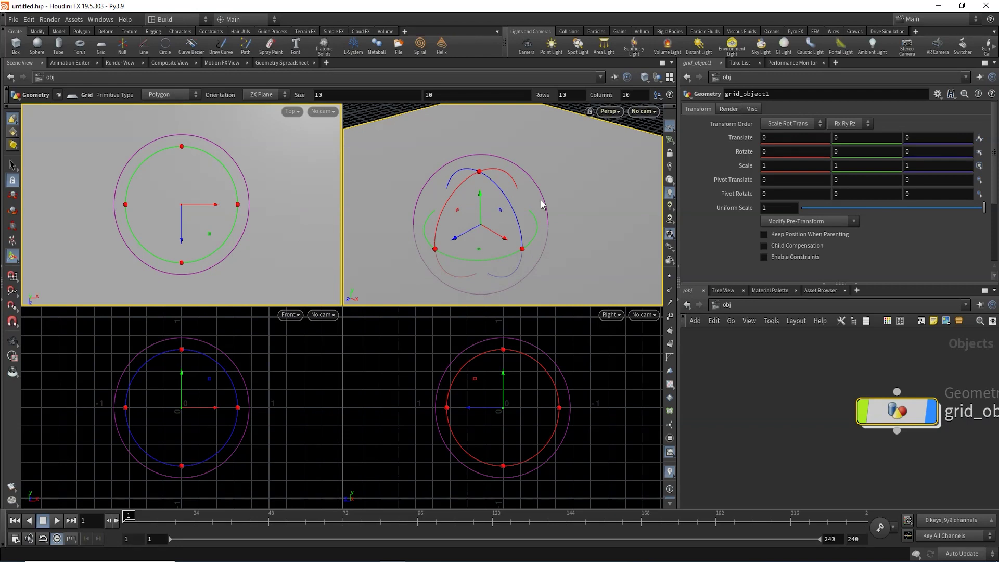
drag(967, 209, 831, 225)
mouse_move(552, 338)
middle_down()
mouse_move(580, 186)
mouse_move(598, 270)
middle_up()
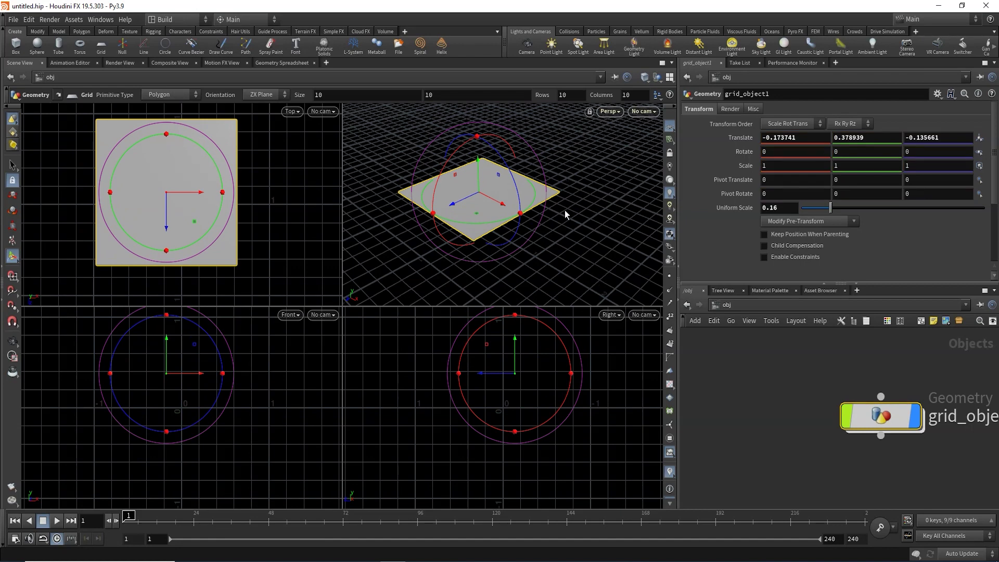
key(ctrl+z)
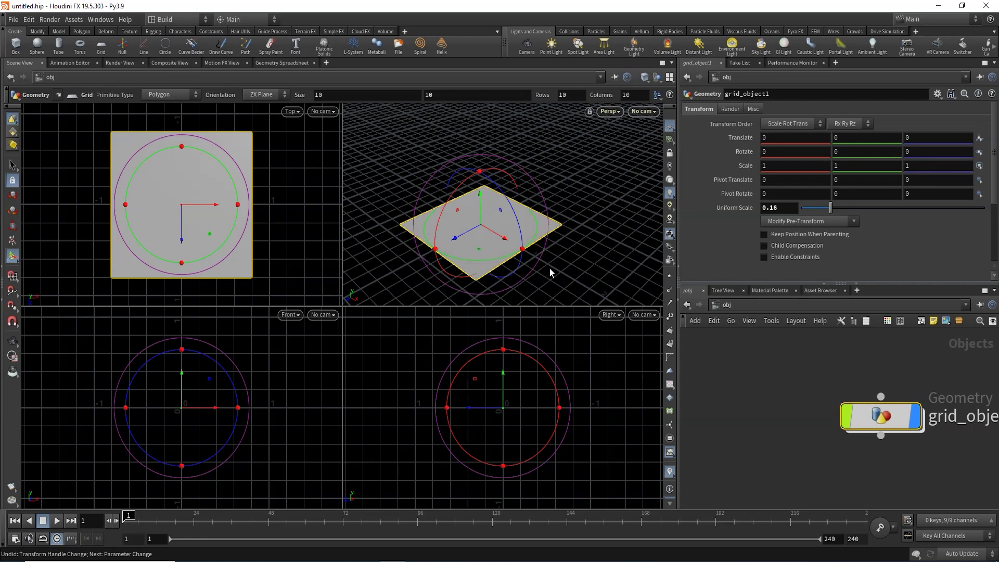
Orbit, pan and dolly the perspective view around the scaled grid
key(Escape)
mouse_move(580, 275)
mouse_down()
mouse_move(542, 285)
mouse_move(537, 261)
mouse_move(619, 266)
mouse_move(602, 243)
mouse_move(640, 224)
mouse_move(604, 241)
mouse_move(604, 272)
mouse_move(569, 276)
mouse_up()
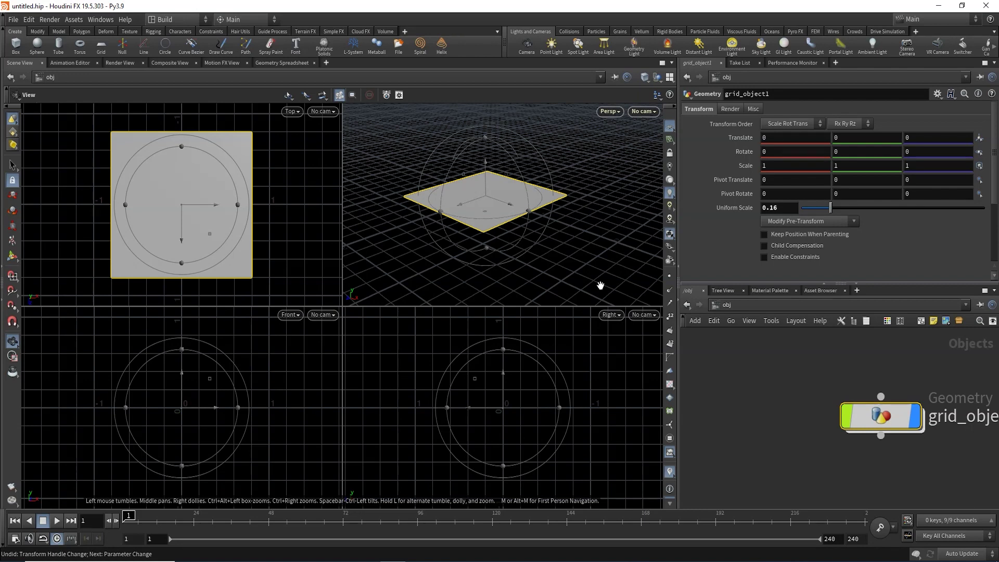
key(Return)
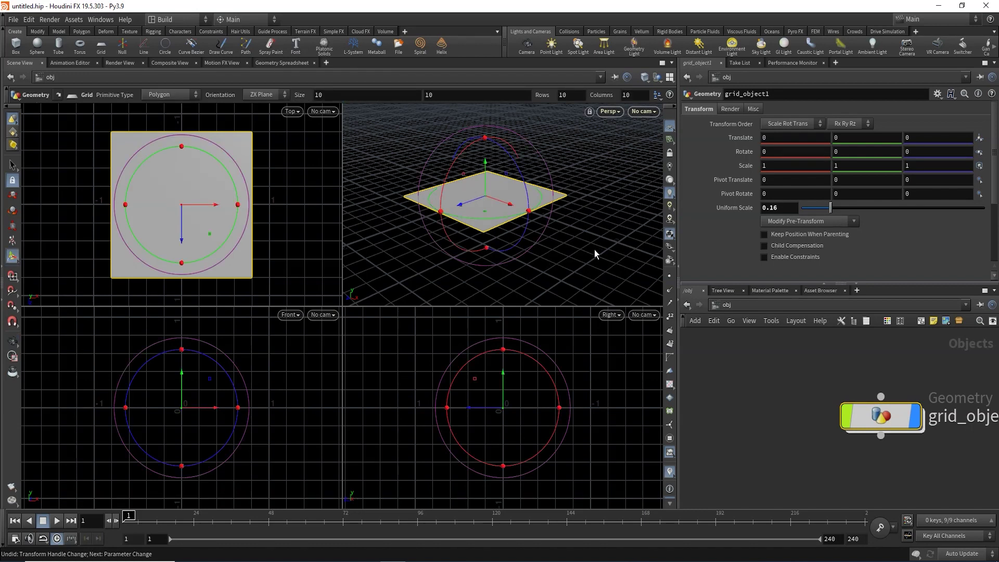
key(Escape)
mouse_move(592, 249)
mouse_down()
mouse_move(549, 256)
mouse_move(622, 264)
mouse_move(606, 212)
mouse_move(575, 261)
mouse_move(610, 252)
mouse_up()
middle_drag(610, 251, 609, 250)
mouse_move(595, 176)
right_down()
mouse_move(595, 210)
mouse_move(562, 139)
mouse_move(591, 218)
mouse_move(549, 256)
mouse_move(525, 260)
right_up()
middle_drag(546, 260, 599, 280)
drag(524, 277, 641, 281)
right_drag(616, 225, 603, 239)
mouse_move(602, 239)
mouse_down()
mouse_move(520, 281)
mouse_move(569, 268)
mouse_move(509, 286)
mouse_move(564, 272)
mouse_move(584, 286)
mouse_move(602, 281)
mouse_move(595, 272)
mouse_move(606, 275)
mouse_move(607, 264)
mouse_move(614, 286)
mouse_up()
key(Return)
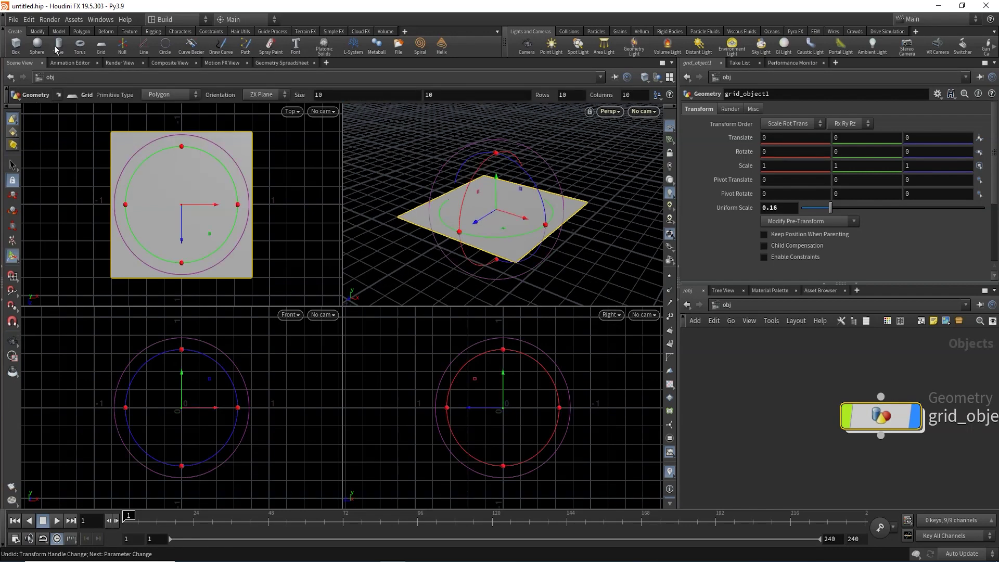
Add a sphere with uniform scale 0.484, raised to Translate Y 0.26738 above the grid
click(31, 50)
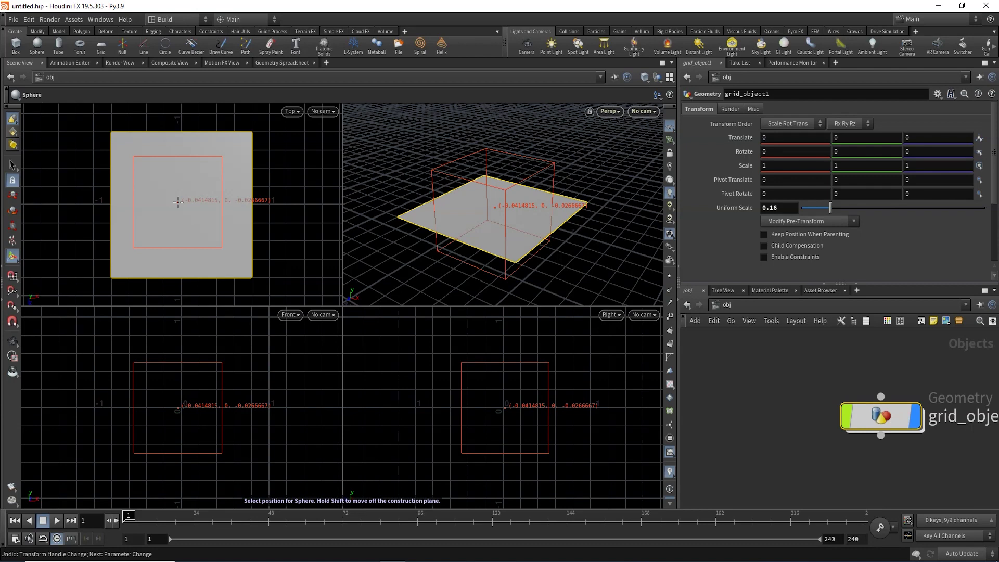
click(178, 202)
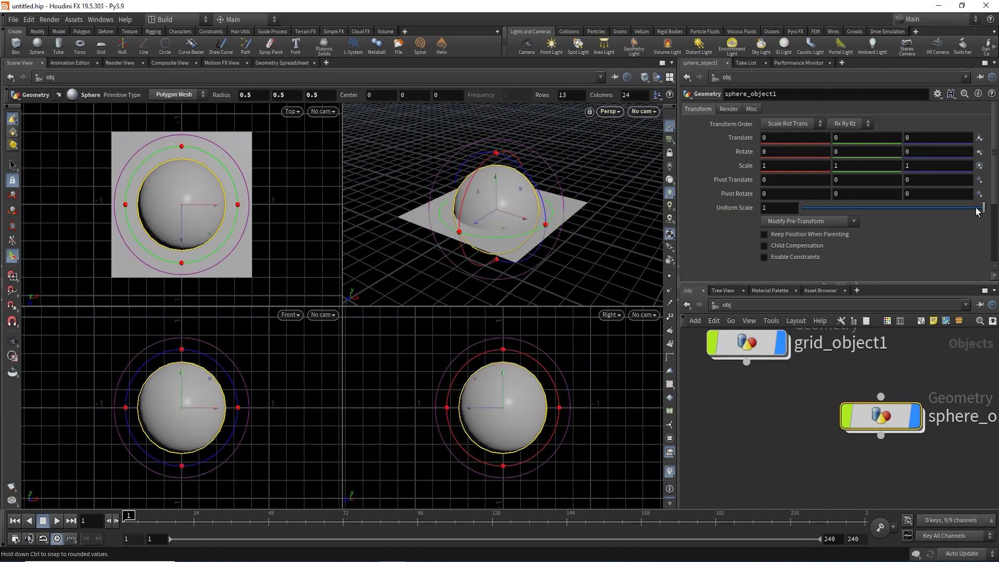
drag(984, 208, 890, 207)
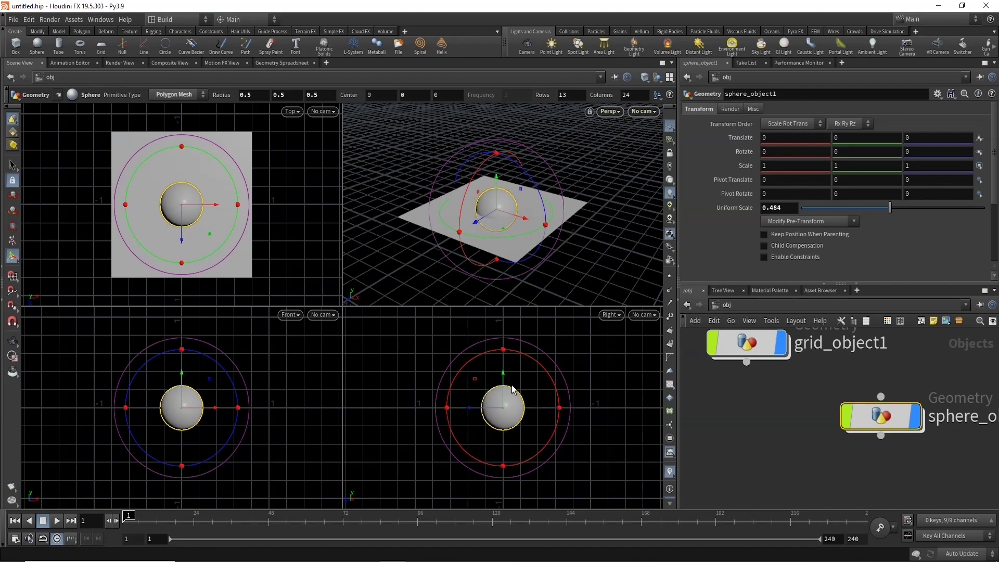
drag(503, 374, 505, 350)
mouse_move(578, 239)
mouse_down()
mouse_move(609, 288)
mouse_move(602, 201)
mouse_move(575, 216)
mouse_up()
Position sphere_object1 under grid_object1 in the network and open its geometry network
scroll(542, 245, up, 3)
middle_drag(542, 245, 603, 222)
scroll(603, 221, down, 2)
scroll(619, 229, down, 2)
key(Return)
scroll(885, 458, down, 3)
drag(858, 447, 807, 426)
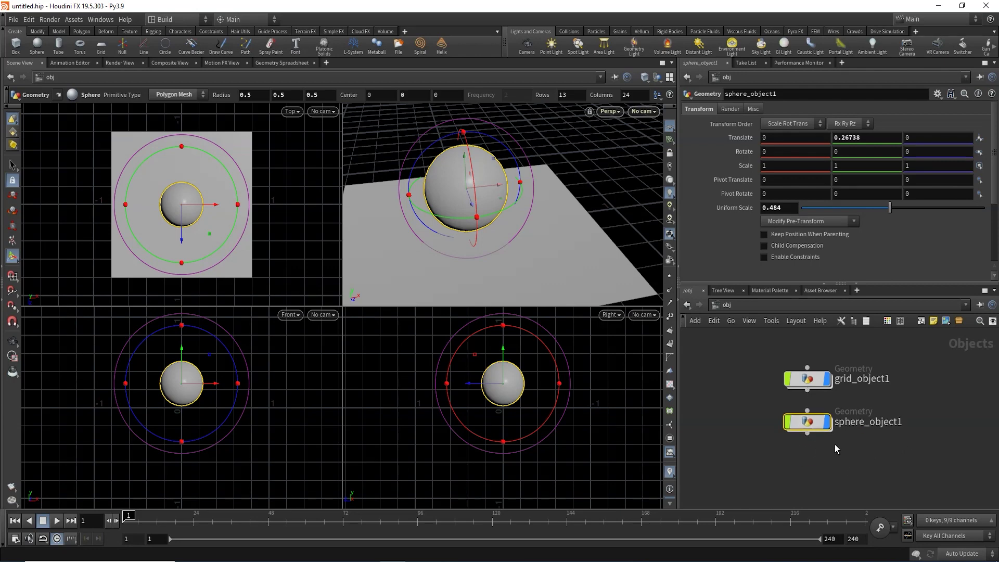
double_click(809, 423)
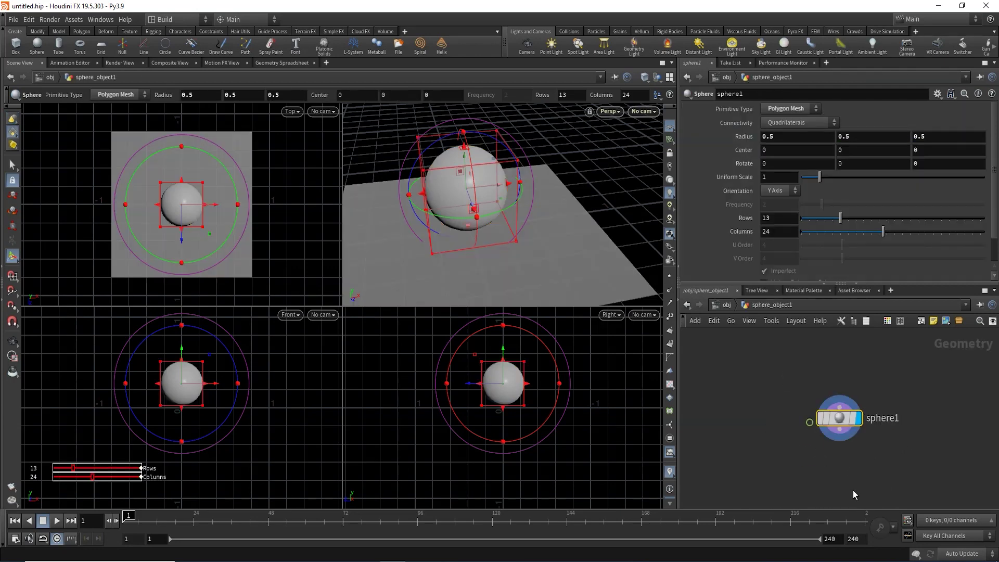
Wire a Mountain (Attribute Noise) node after sphere1 using the 'mounta' search
scroll(838, 440, up, 2)
scroll(836, 445, up, 2)
drag(808, 406, 807, 397)
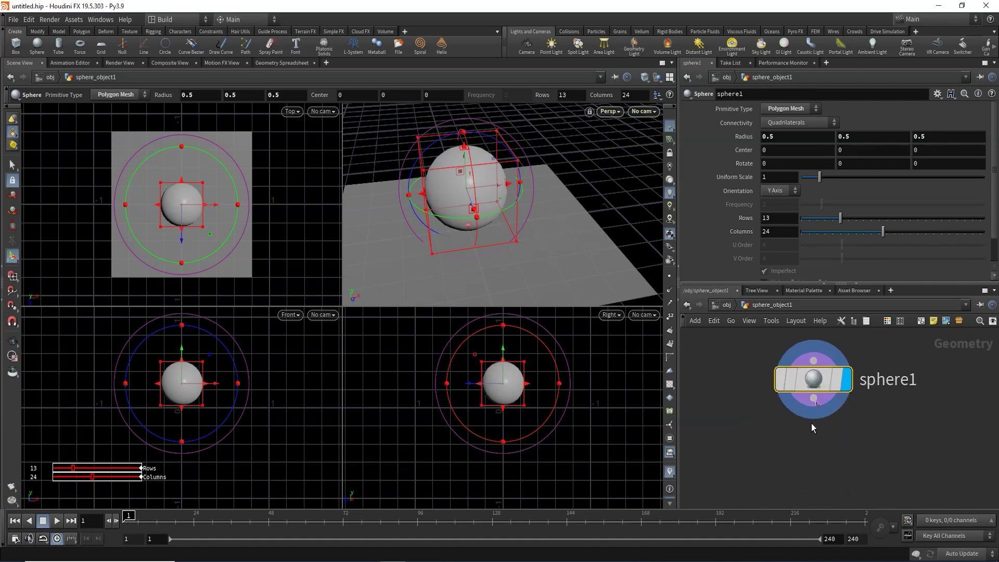
drag(811, 423, 796, 429)
click(795, 426)
text(mo)
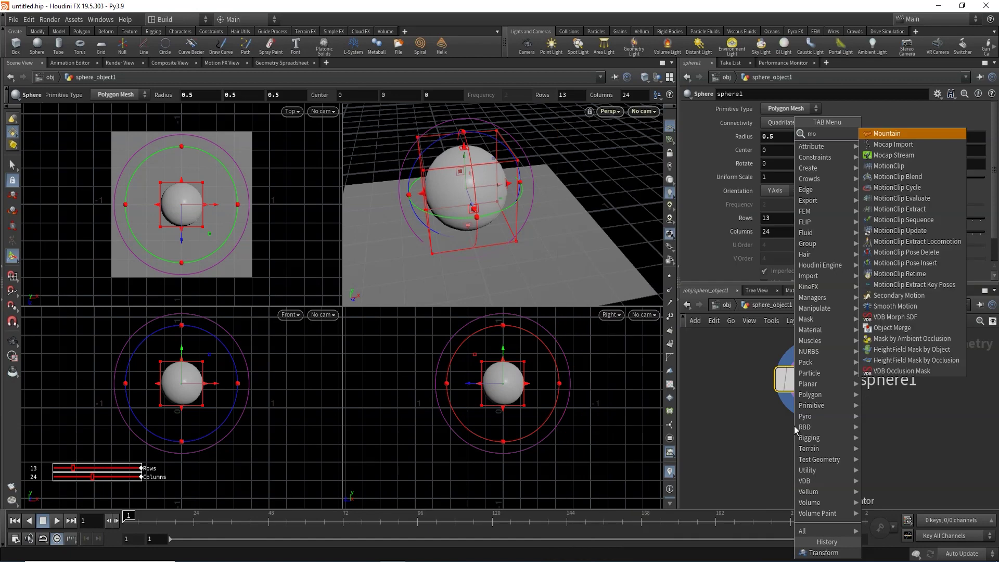
text(unta)
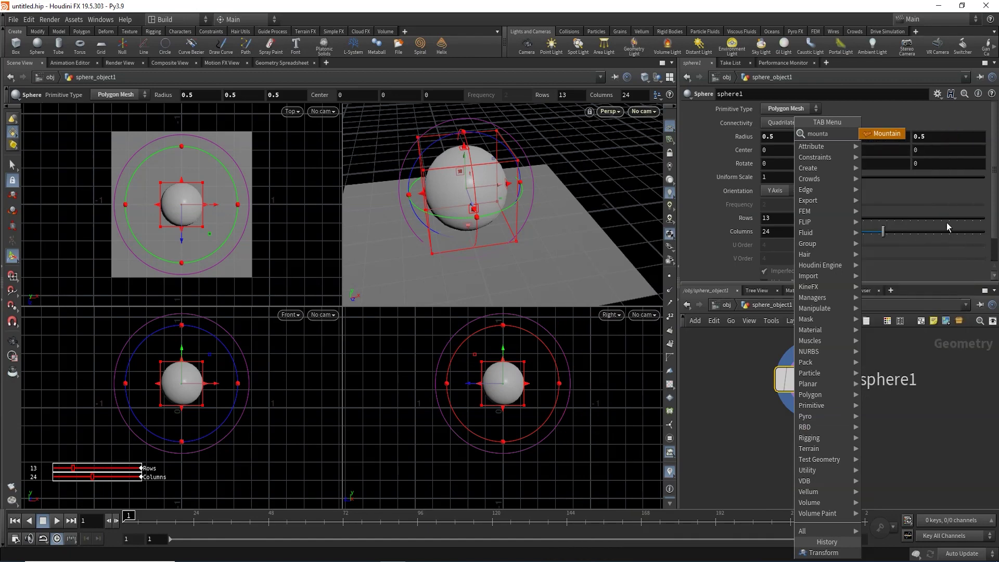
click(890, 135)
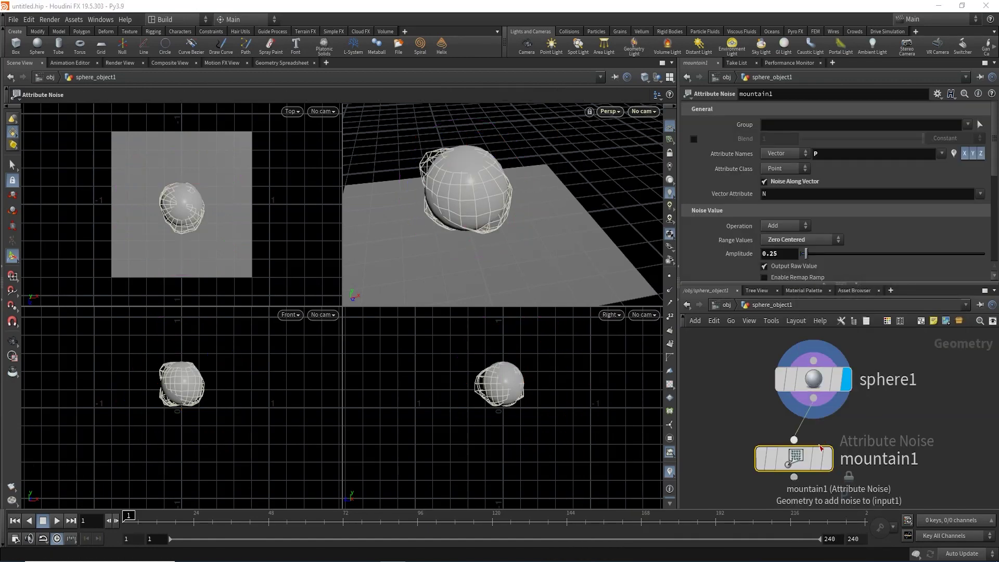
click(814, 471)
Turn on mountain1's display flag and orbit to view the lumpy sphere
drag(822, 381, 816, 397)
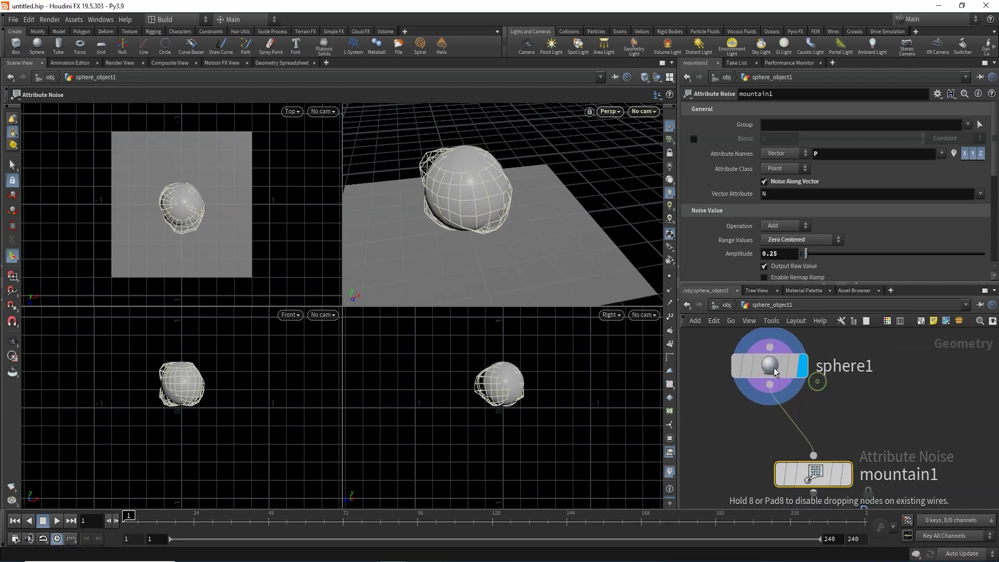
middle_drag(824, 483, 808, 425)
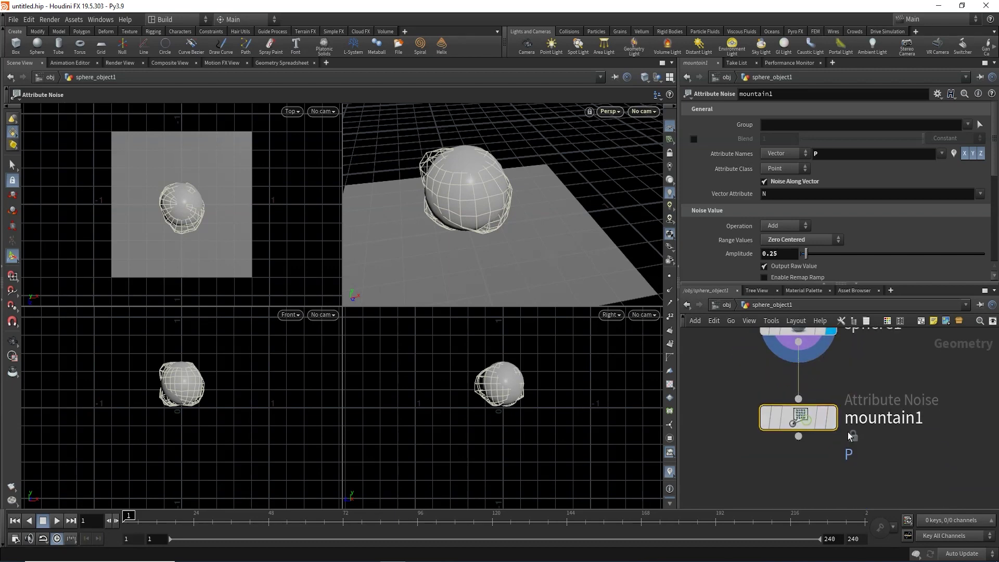
mouse_move(833, 419)
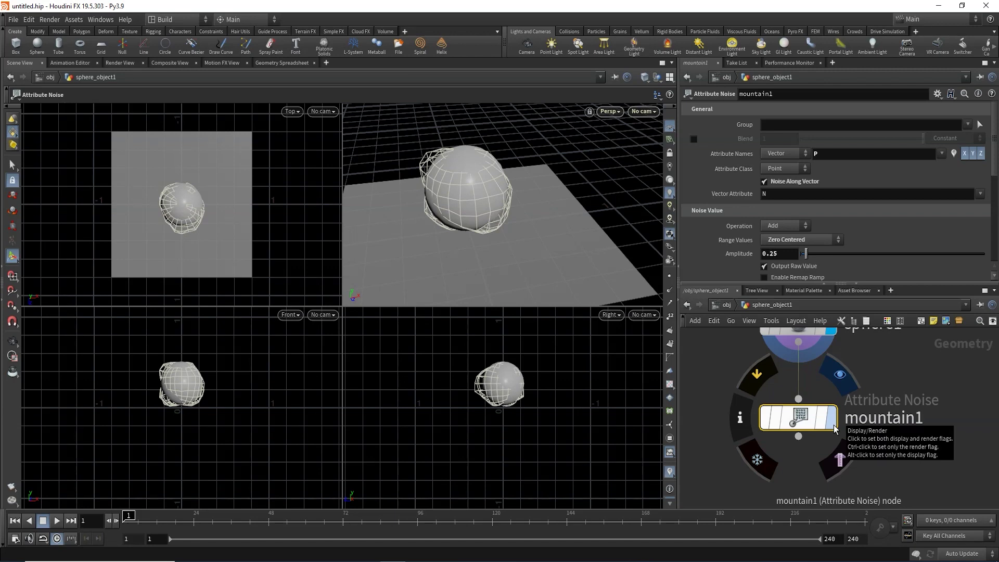
click(833, 419)
key(Escape)
drag(489, 246, 542, 270)
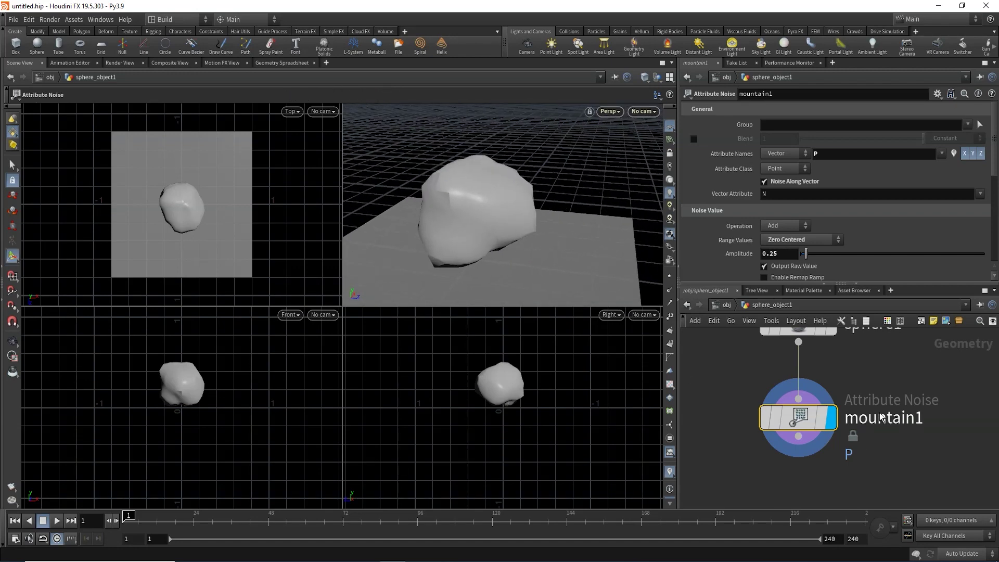
middle_drag(887, 370, 873, 415)
click(786, 374)
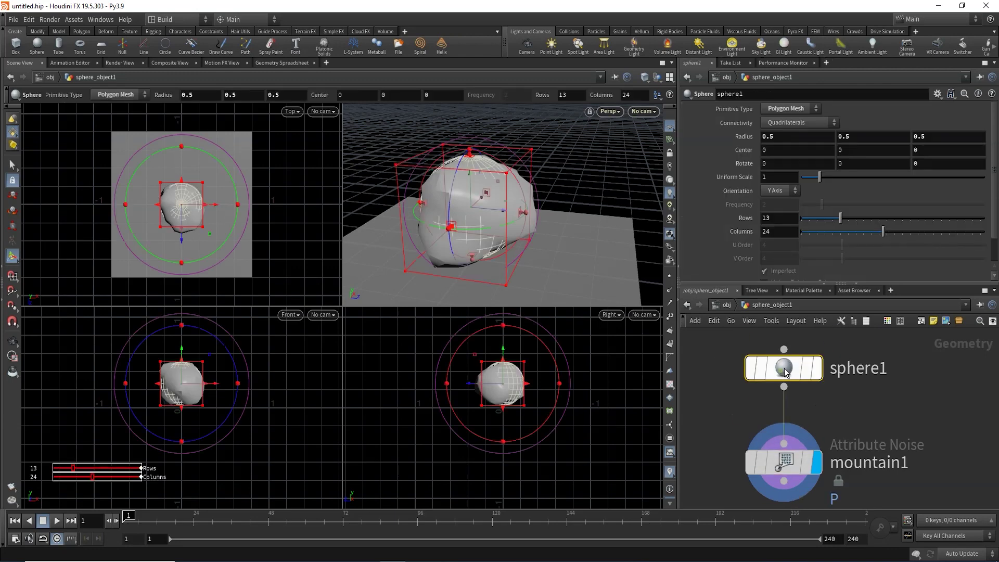
Increase the sphere's rows from 13 to 22
key(Escape)
mouse_move(520, 240)
mouse_down()
mouse_move(585, 258)
mouse_move(585, 280)
mouse_up()
key(Return)
drag(841, 218, 937, 233)
Set mountain1's noise Amplitude to 0.1
scroll(899, 435, down, 2)
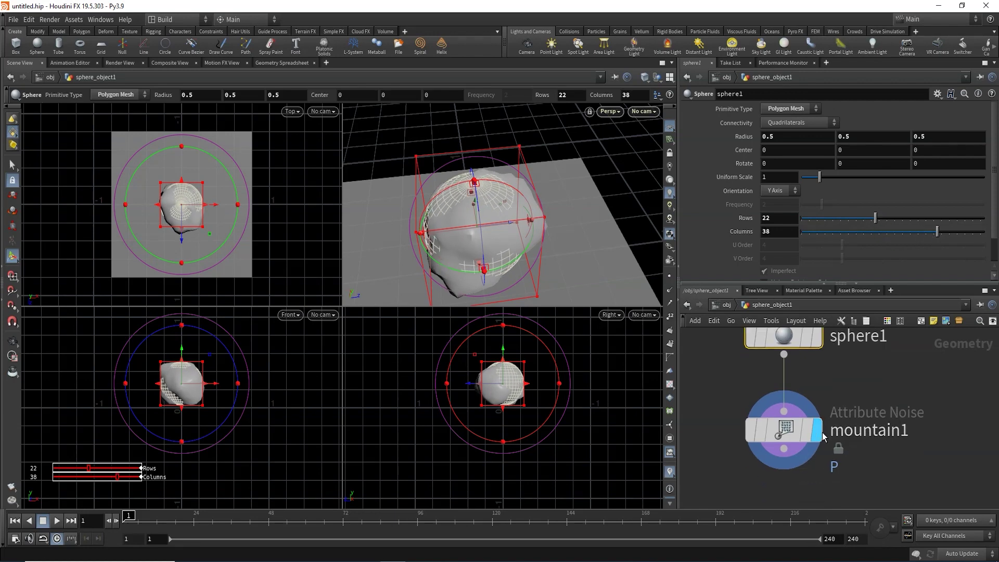
click(783, 430)
key(Escape)
scroll(566, 274, up, 5)
drag(566, 275, 513, 211)
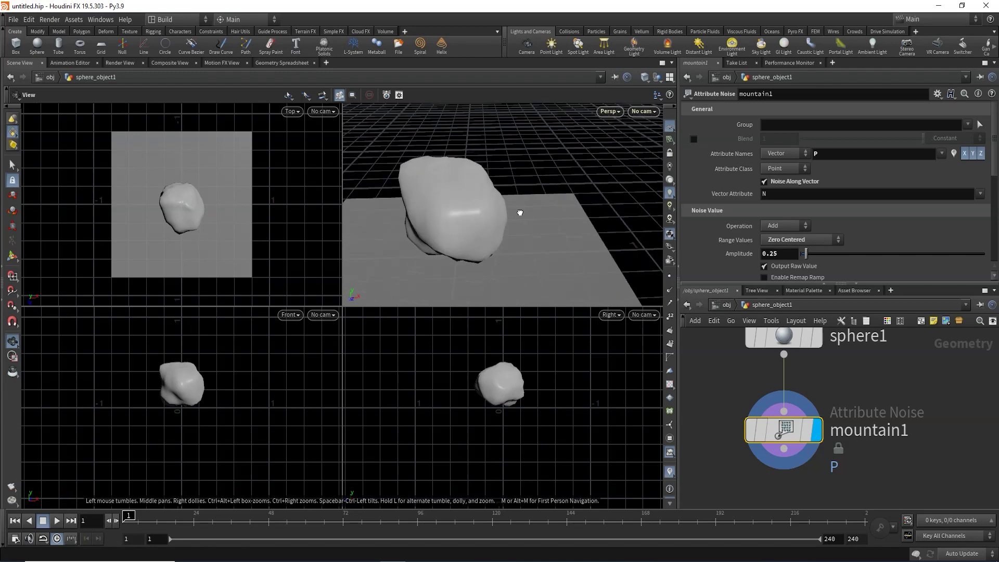
key(Return)
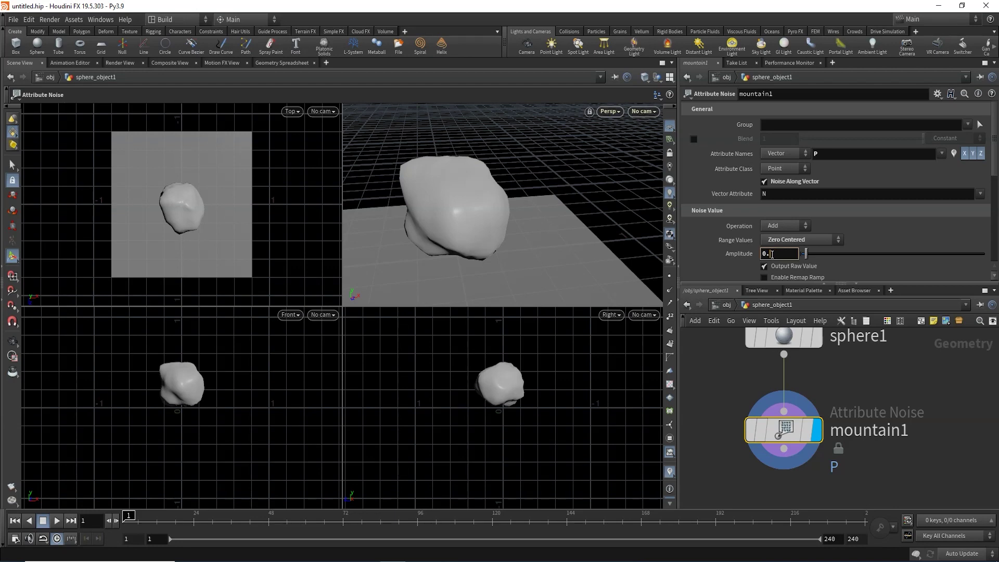
key(Return)
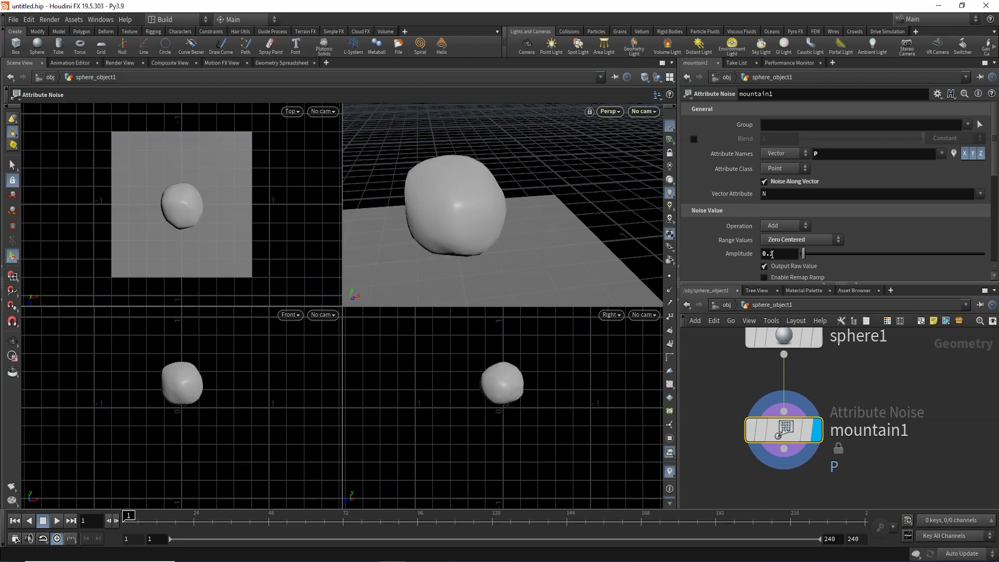
Orbit the softened sphere, scroll the noise parameters and pan the network down
key(Escape)
mouse_move(509, 236)
mouse_down()
mouse_move(656, 258)
mouse_move(605, 253)
mouse_up()
key(Return)
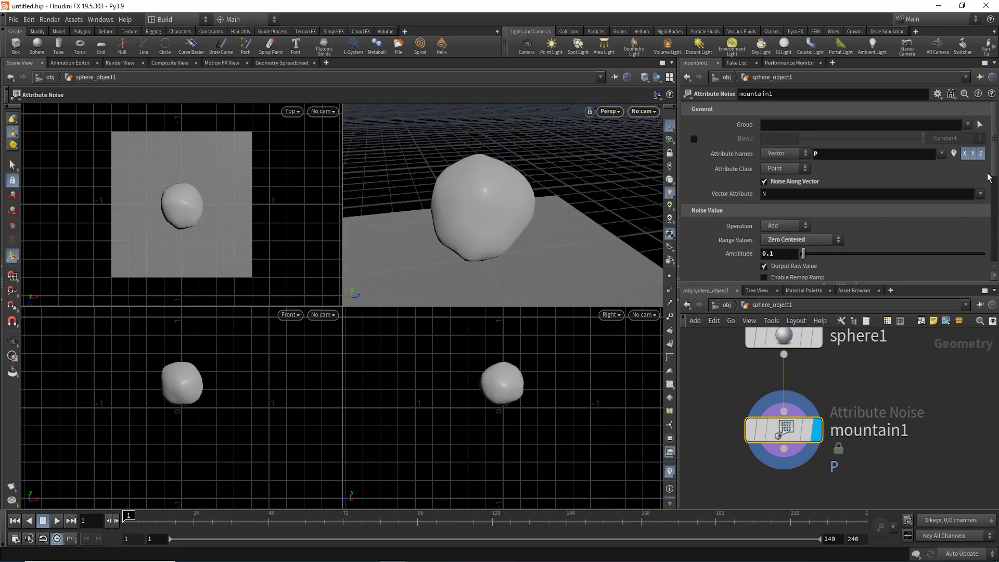
drag(994, 175, 993, 221)
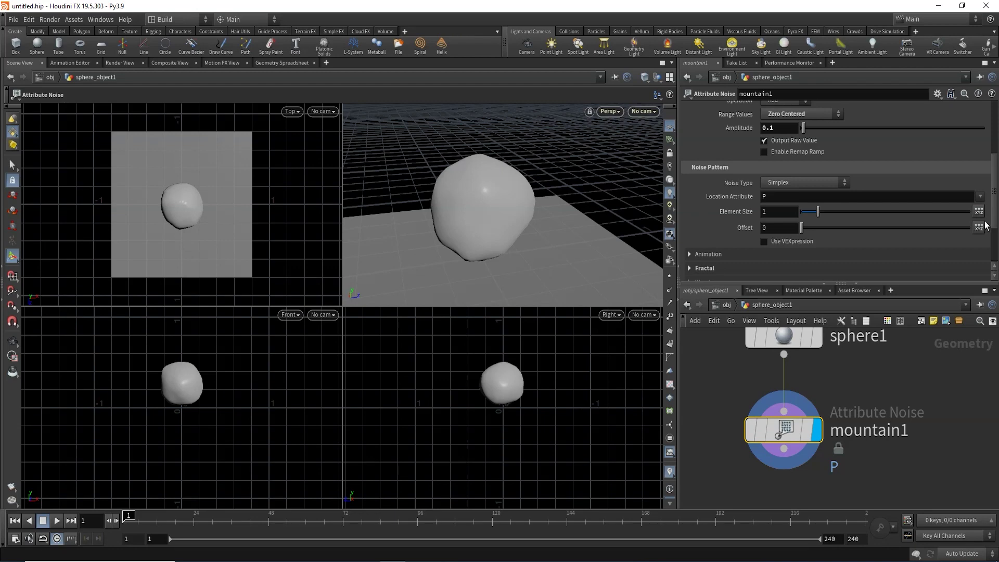
middle_drag(813, 470, 924, 455)
scroll(859, 471, down, 2)
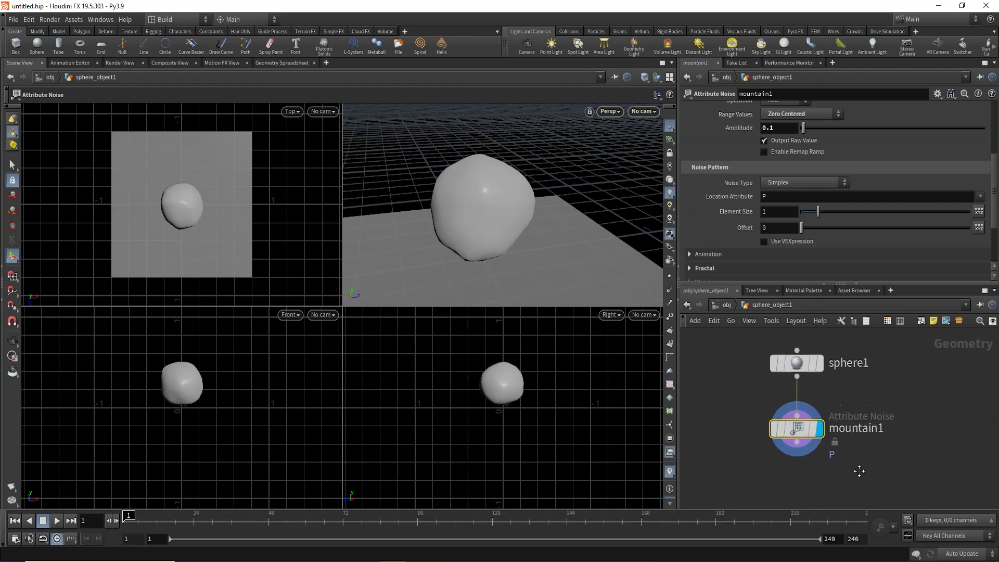
Go up from sphere_object1 to the /obj object-level network
key(u)
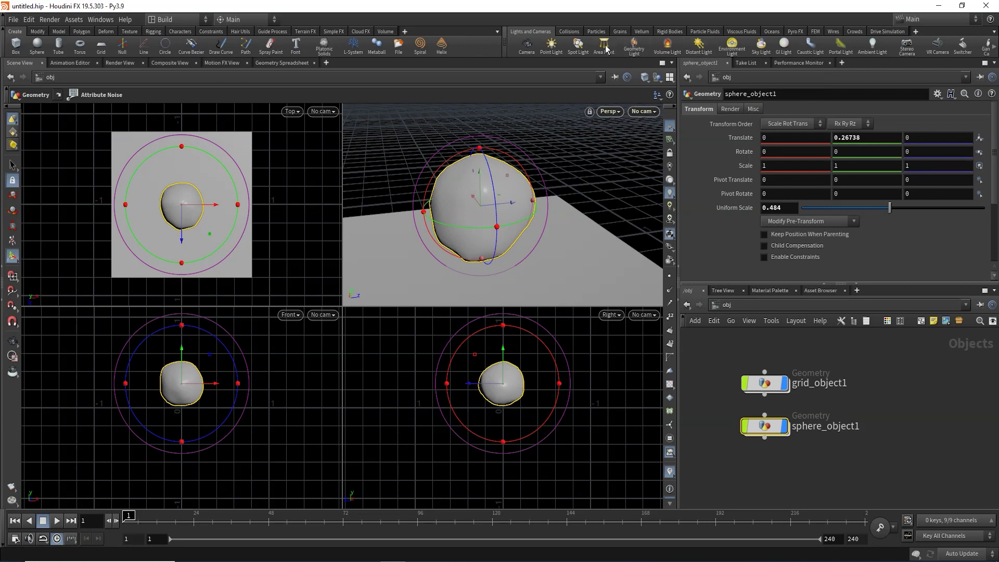
Add distantlight1 from the Lights and Cameras shelf and inspect its handles in the viewports
click(700, 47)
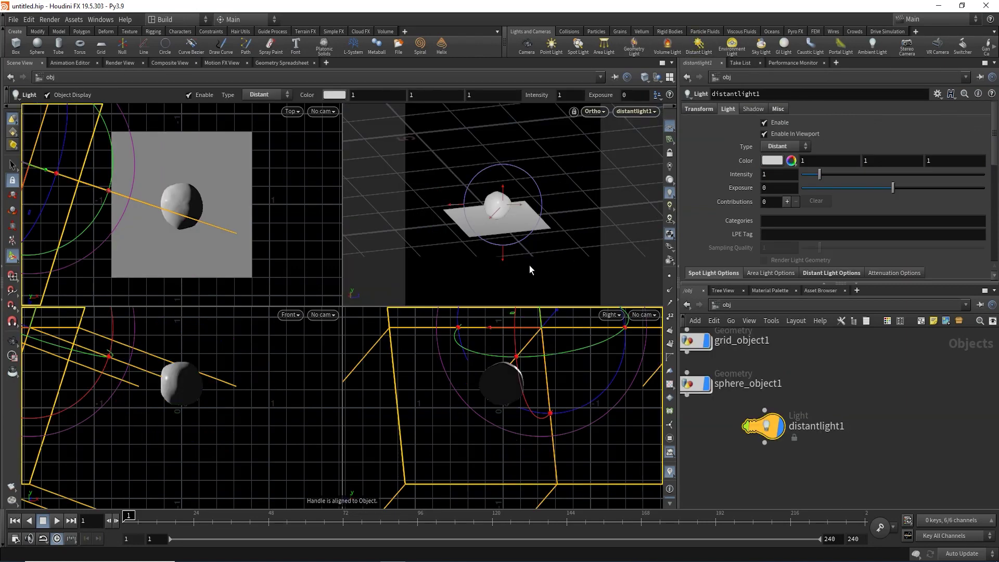
drag(255, 224, 270, 245)
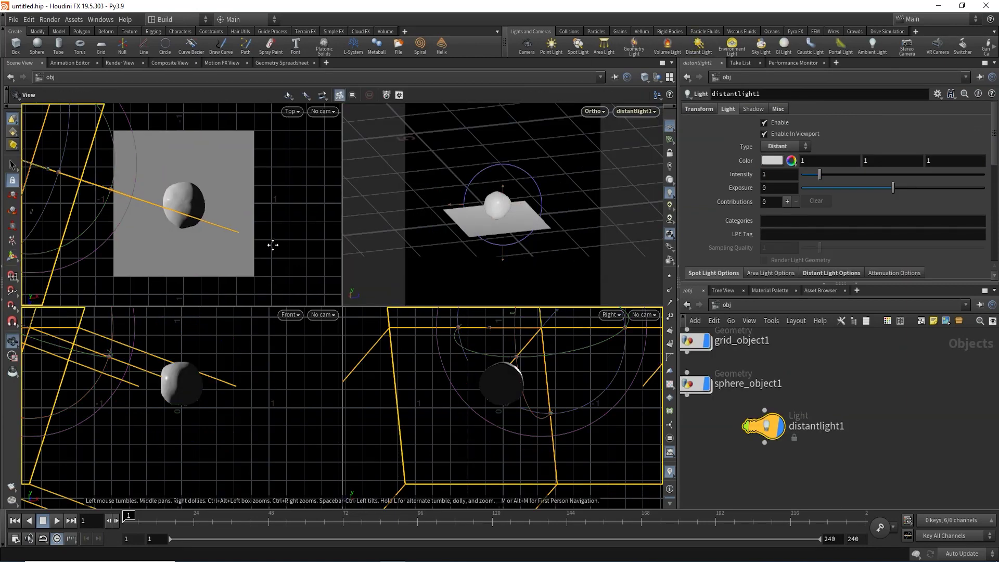
drag(439, 250, 571, 246)
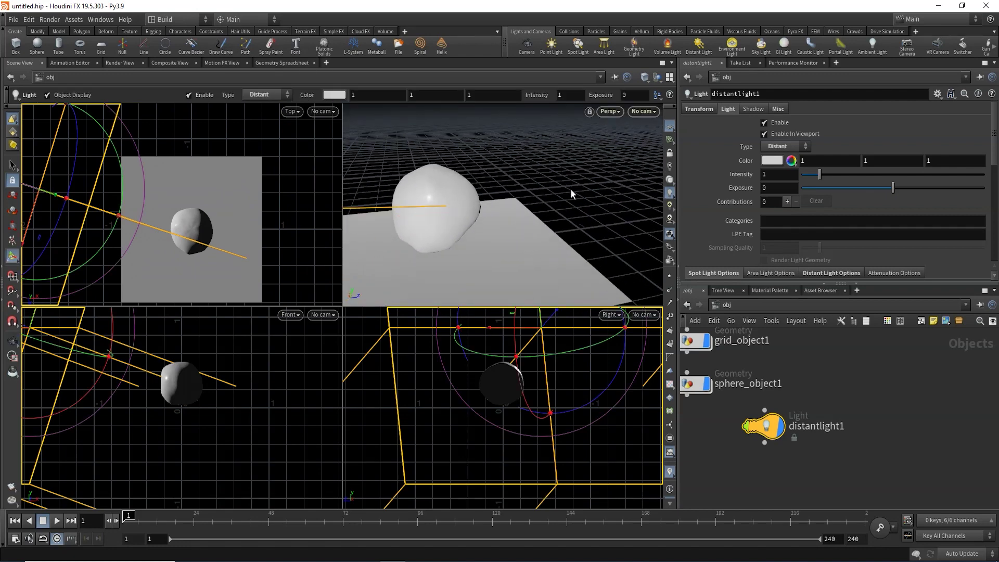
scroll(564, 206, down, 5)
scroll(563, 213, down, 3)
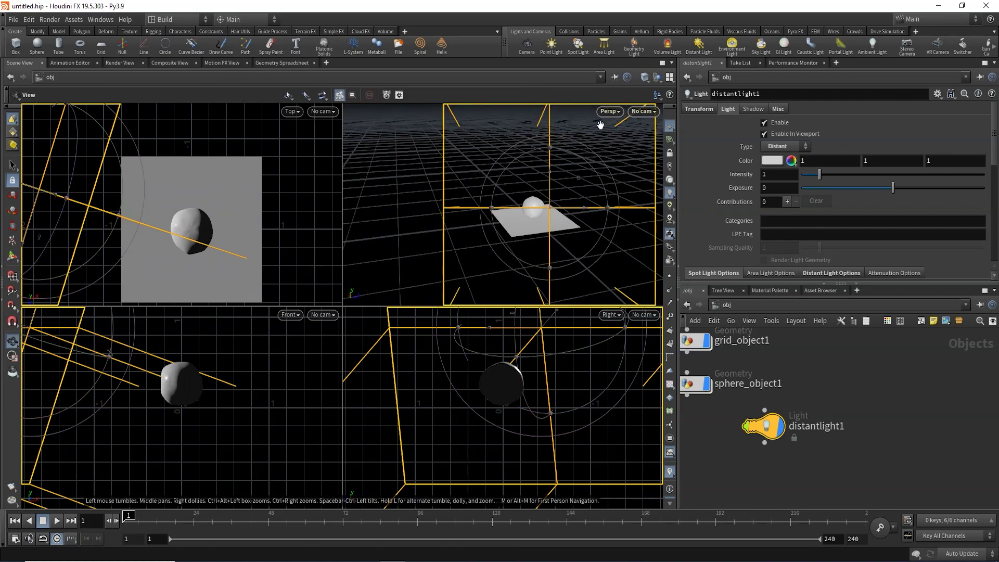
mouse_move(383, 248)
mouse_down()
mouse_move(480, 281)
mouse_move(484, 253)
mouse_move(536, 245)
mouse_move(526, 234)
mouse_up()
key(Return)
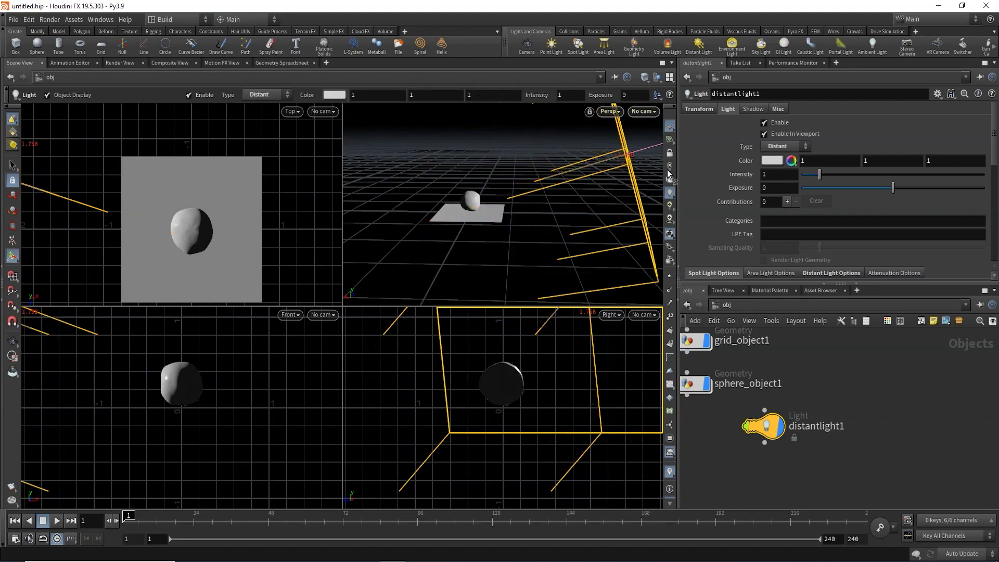
key(Escape)
mouse_move(469, 250)
mouse_down()
mouse_move(435, 283)
mouse_move(467, 259)
mouse_move(500, 264)
mouse_up()
key(Return)
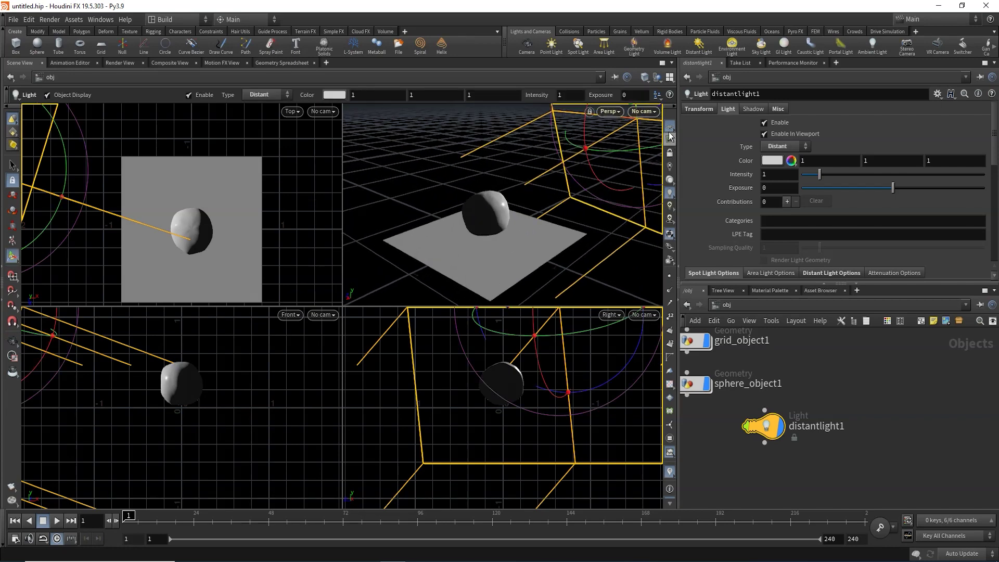
Toggle viewport lighting off and back on, then orbit and zoom around the lit sphere
click(671, 194)
click(672, 194)
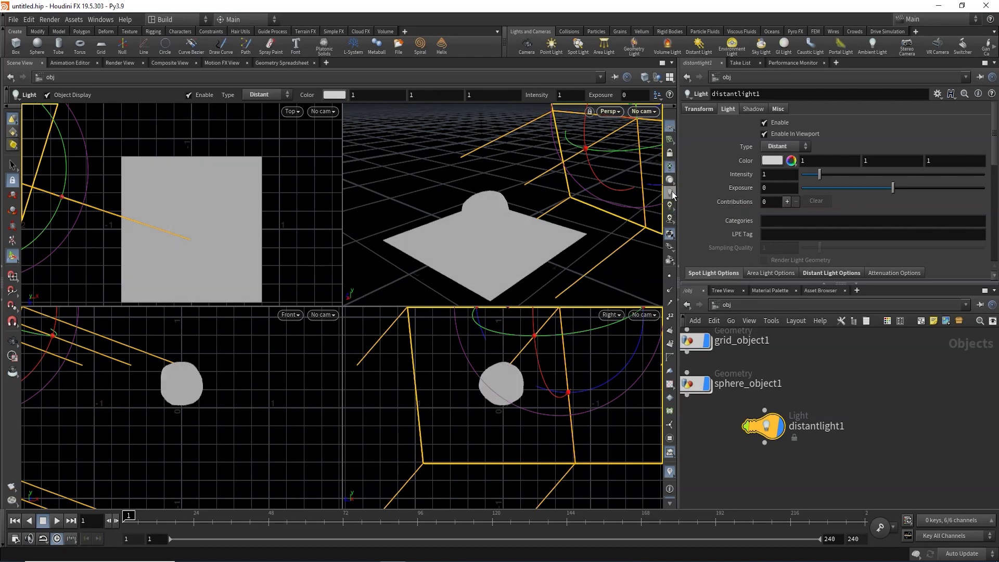
click(671, 194)
key(Escape)
drag(544, 267, 471, 266)
scroll(484, 264, up, 3)
scroll(484, 264, up, 2)
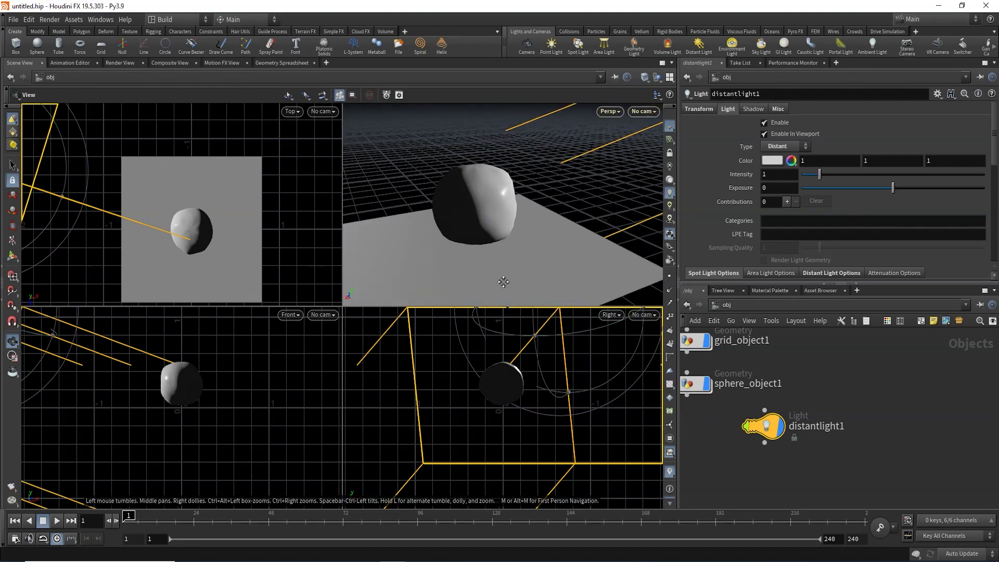
scroll(523, 280, up, 2)
key(Return)
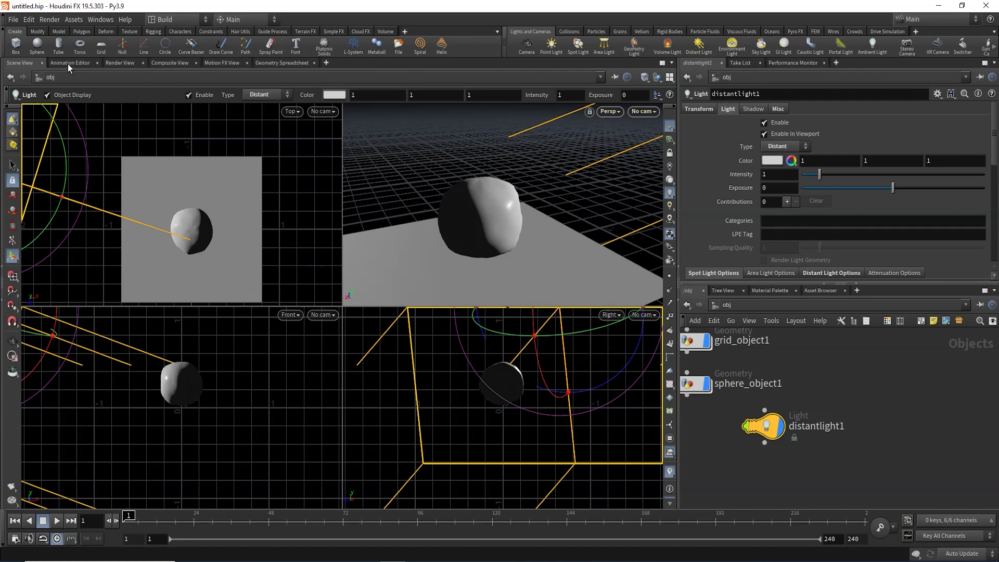
click(120, 63)
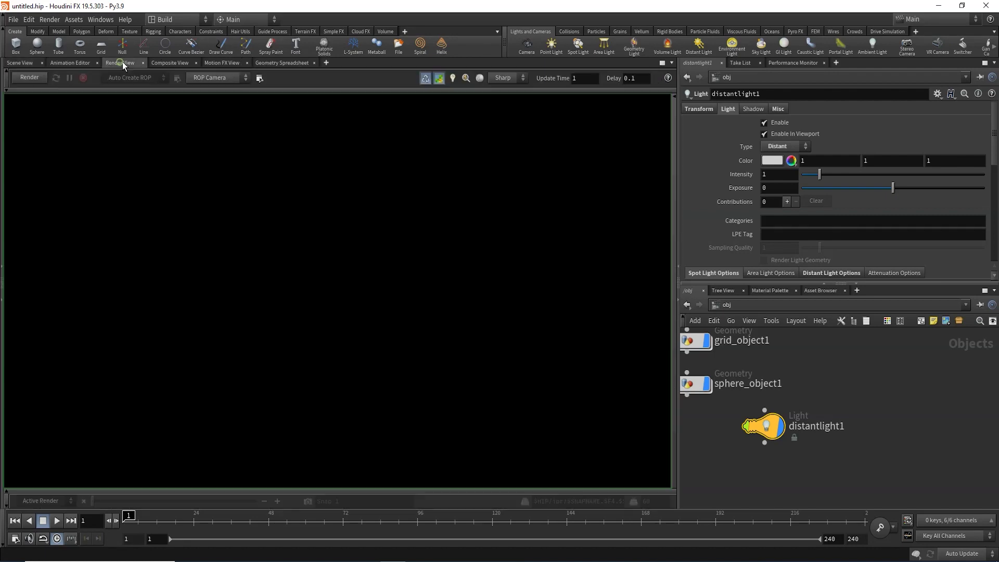
Render the lit rock and grid with Mantra IPR, then return to the four-viewport Scene View
click(30, 78)
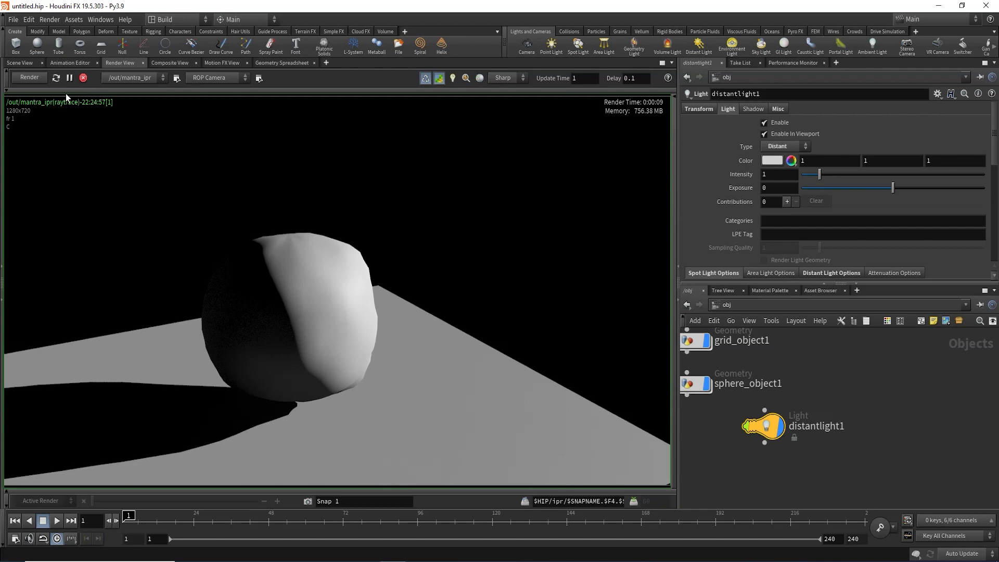
click(24, 63)
key(Escape)
mouse_move(549, 242)
mouse_down()
mouse_move(542, 279)
mouse_move(574, 255)
mouse_up()
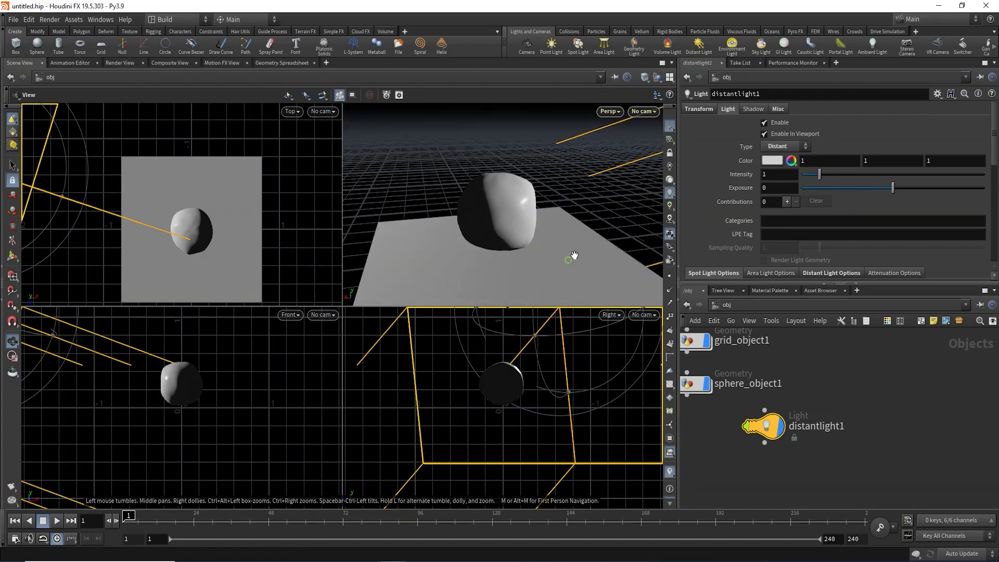
Tour the Material Palette, Asset Browser and Tree View panes, then show /obj's other networks list
key(Return)
click(783, 291)
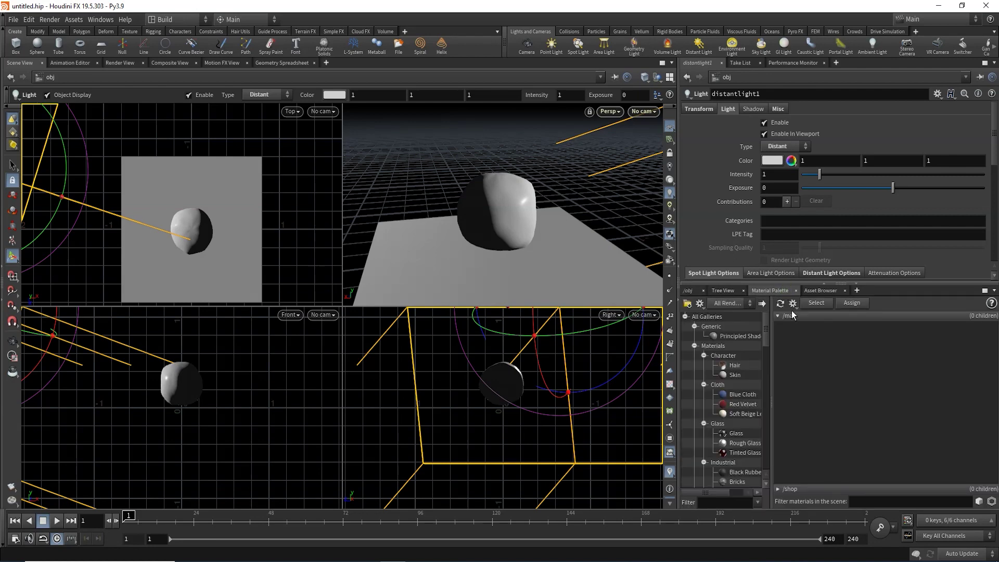
click(823, 289)
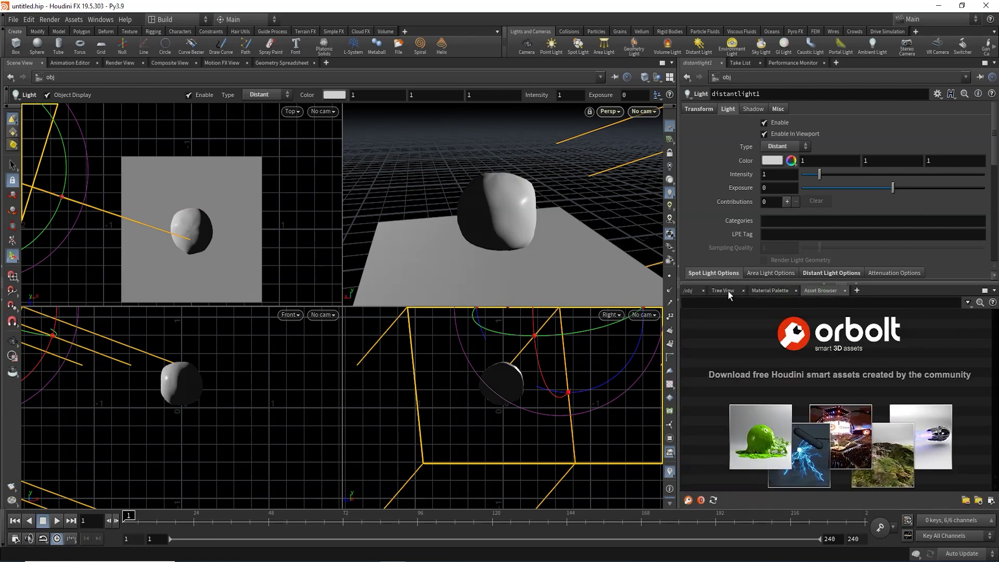
click(728, 291)
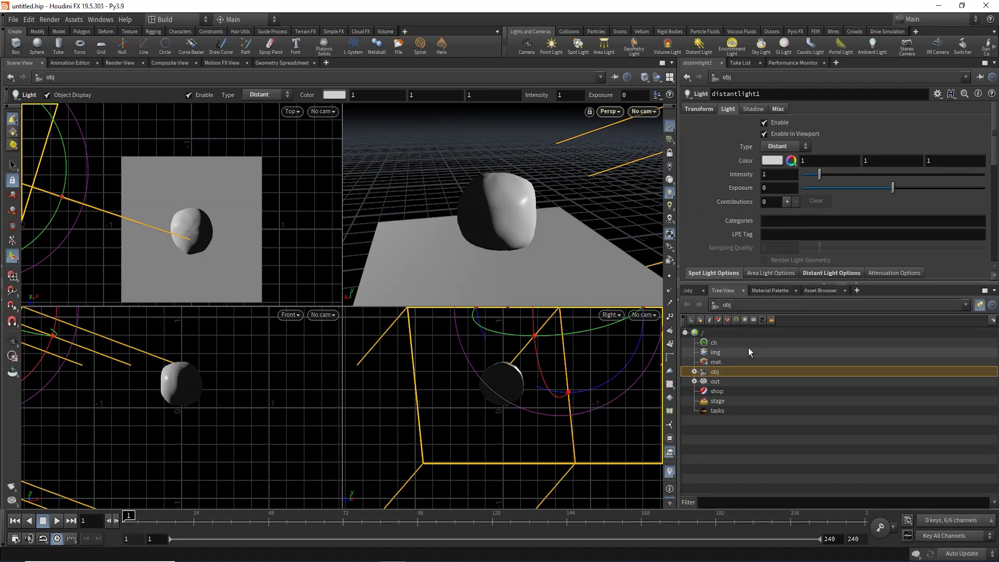
click(690, 292)
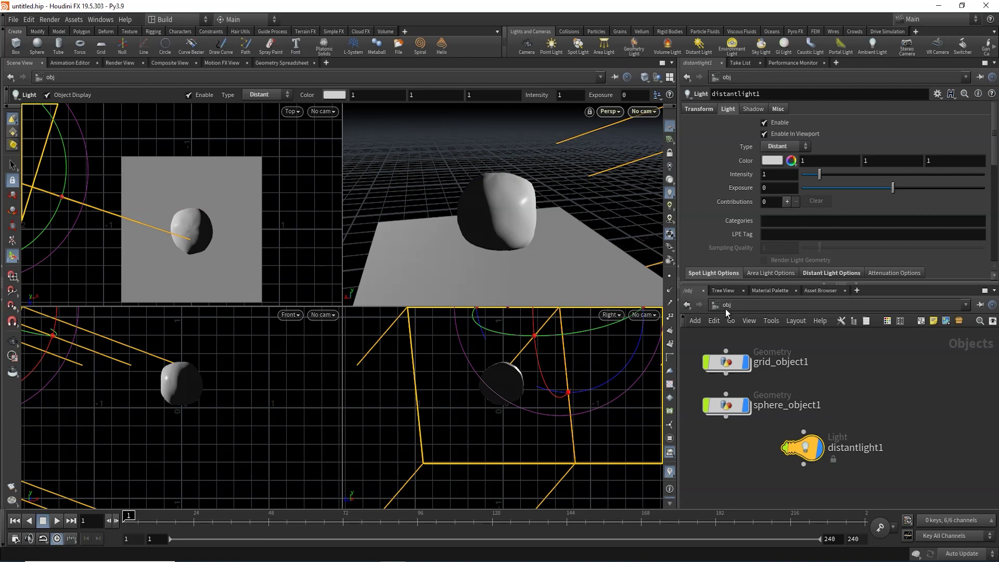
click(761, 304)
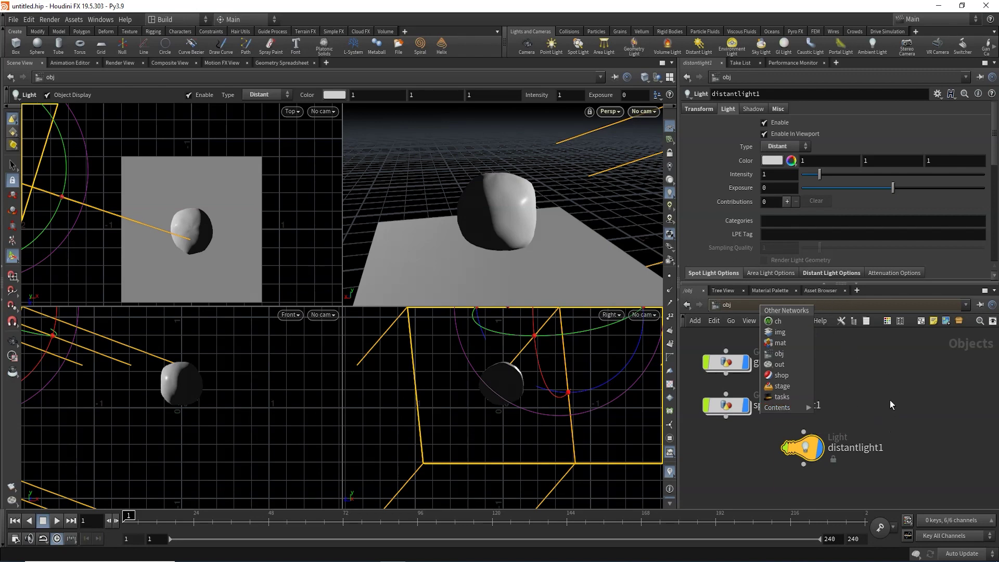
click(907, 417)
Frame all three nodes in the network editor and orbit the perspective view of the lit rock
key(h)
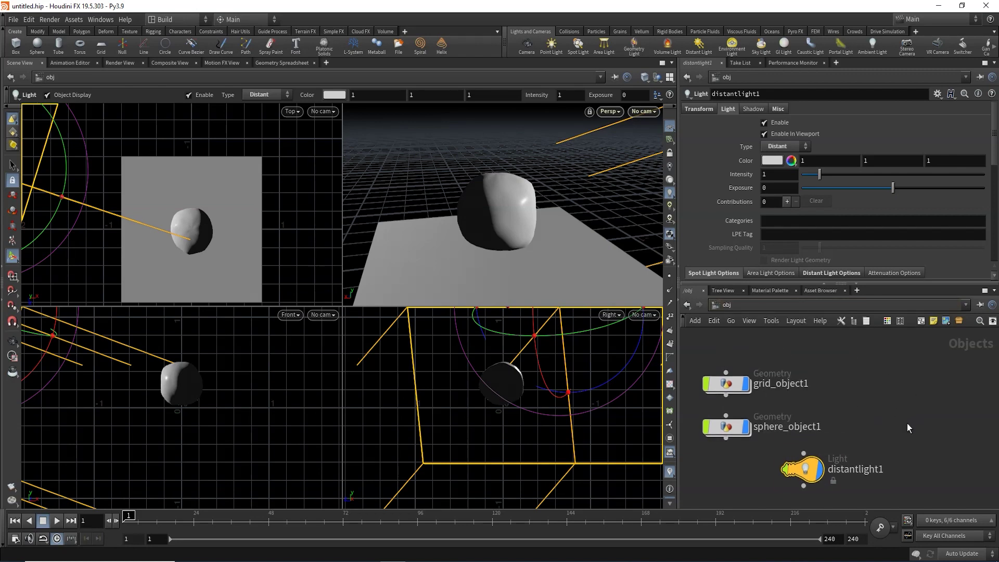
key(Escape)
drag(588, 211, 593, 252)
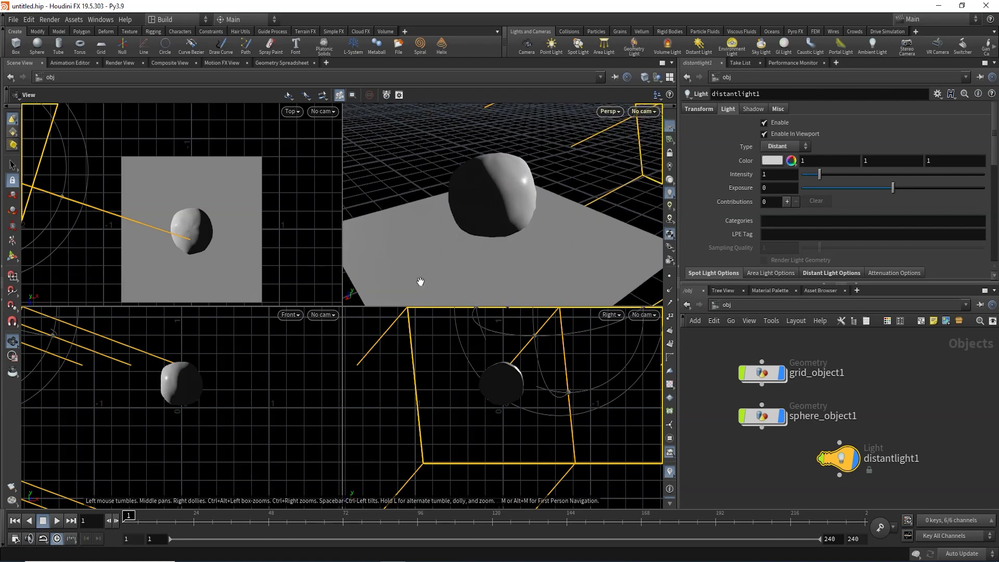
key(Return)
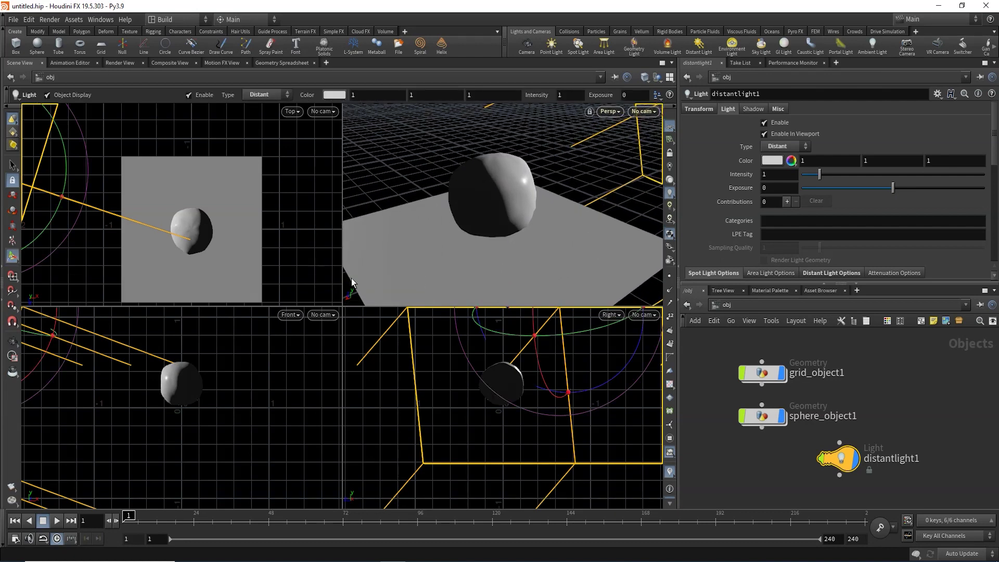